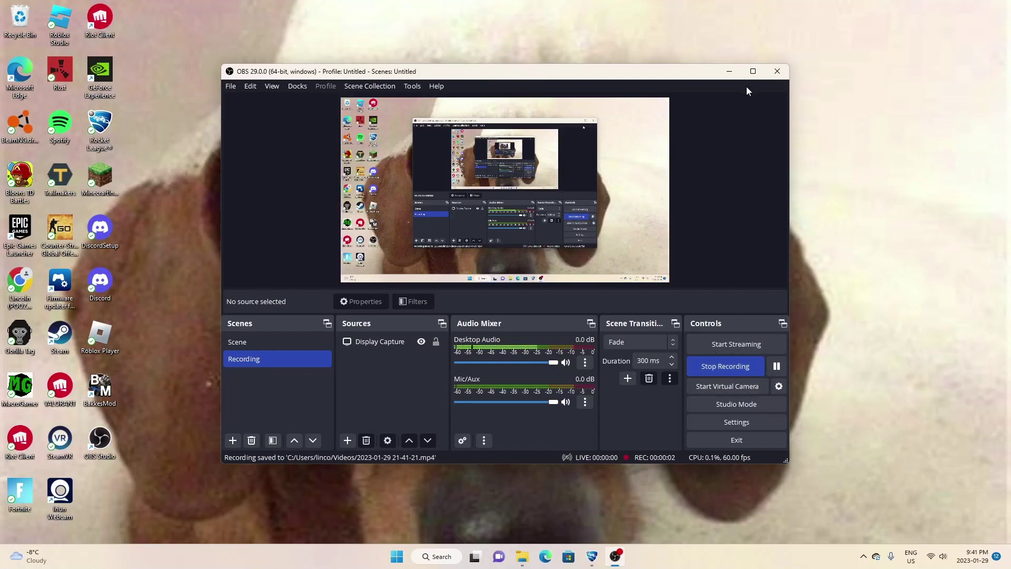
Switch to Rocket League, resume the paused workshop map for a brief look, and minimize the game
left_click(729, 72)
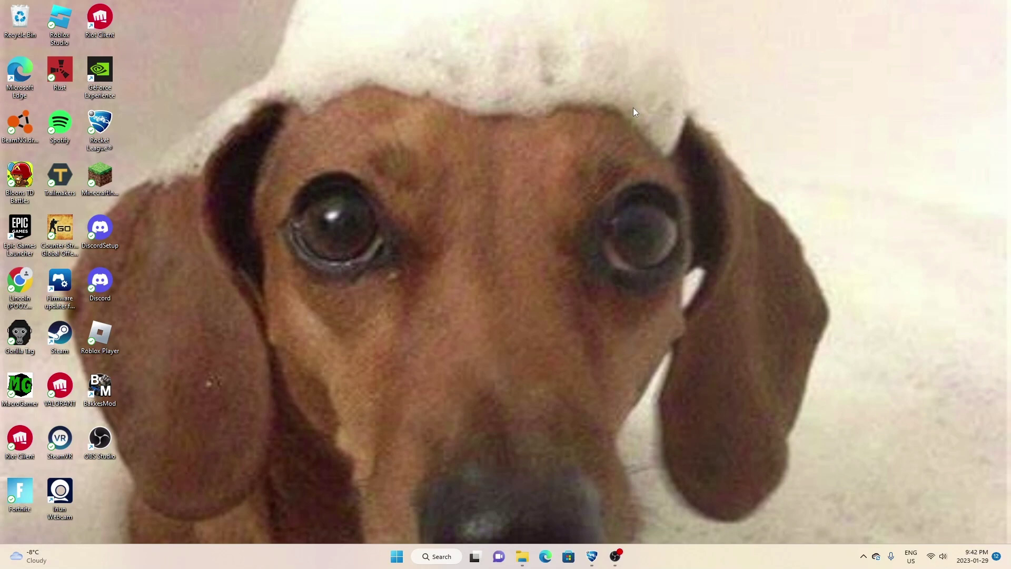
left_click(592, 556)
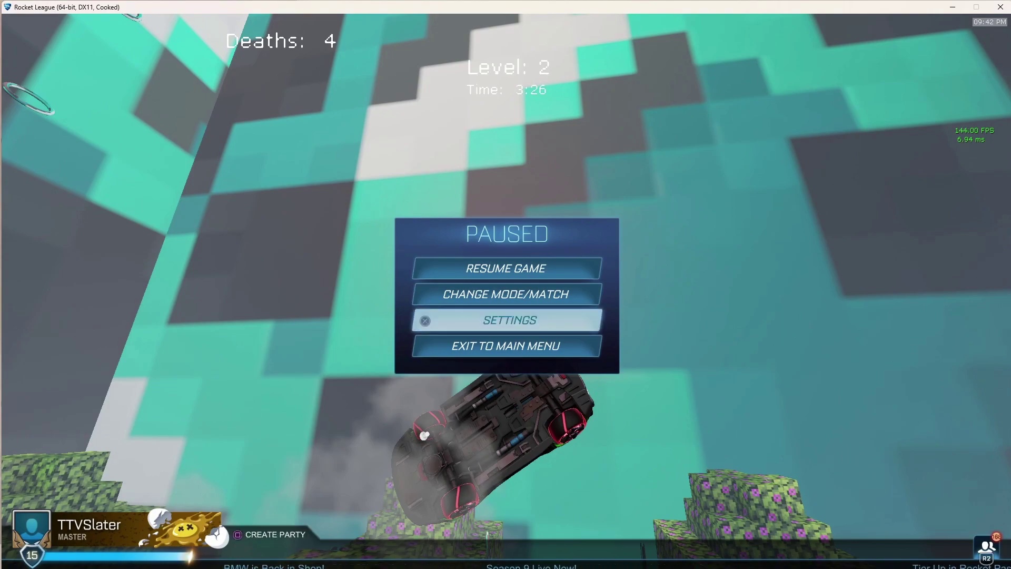
key("Escape")
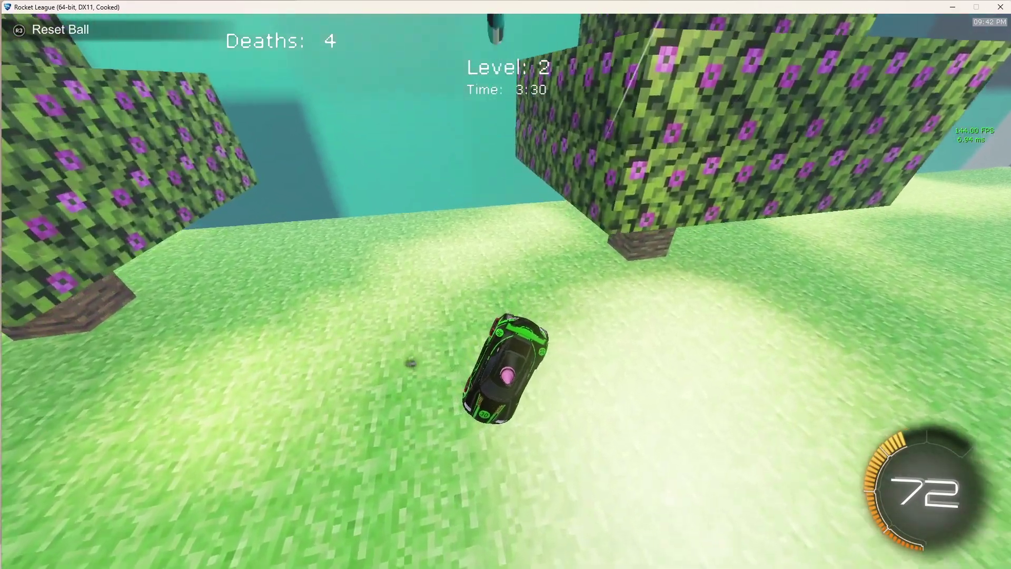
key("super")
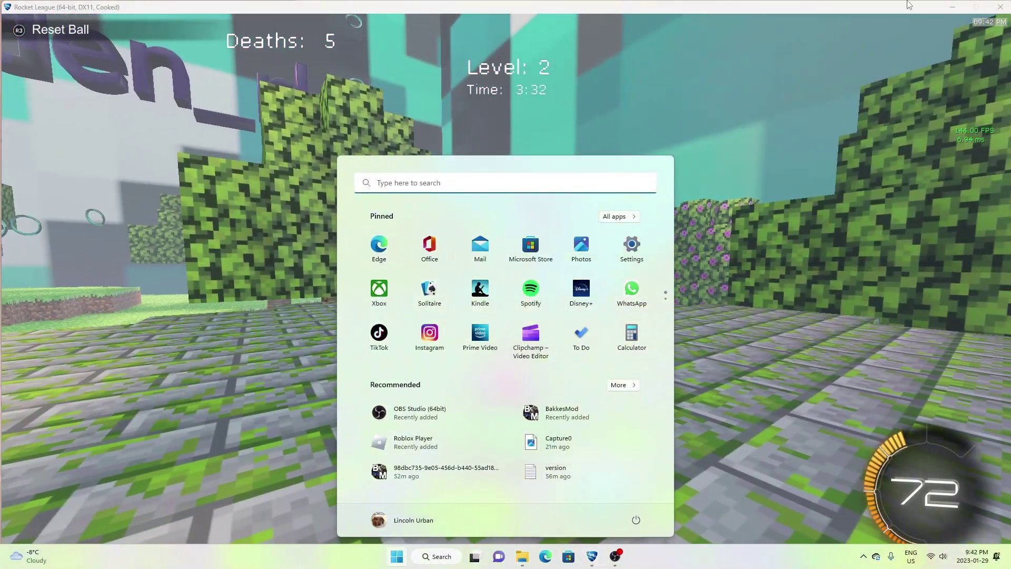
left_click(952, 7)
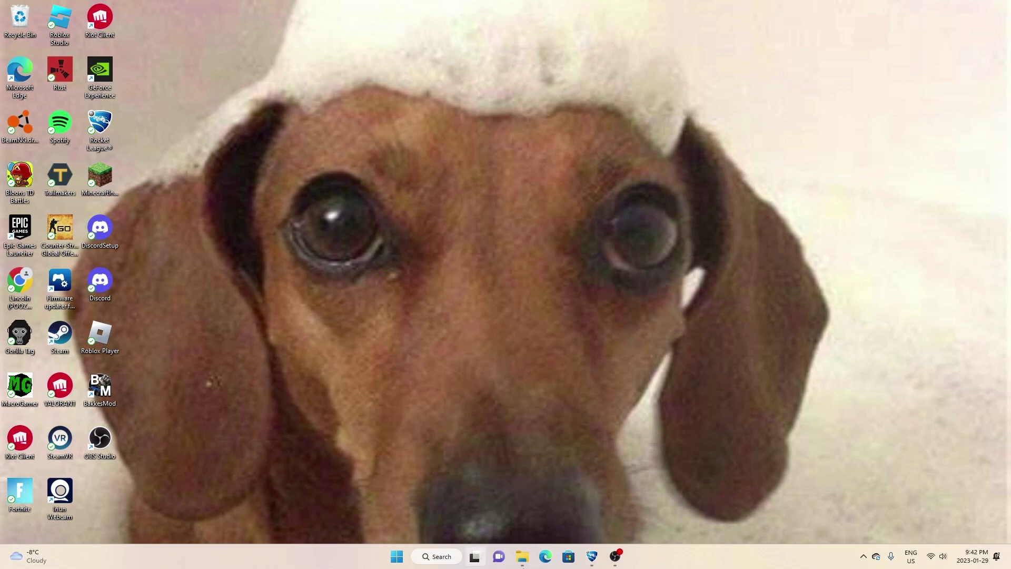
Switch to Microsoft Edge, search the web for bakkesmod, and open the bakkesmod.com website
left_click(544, 557)
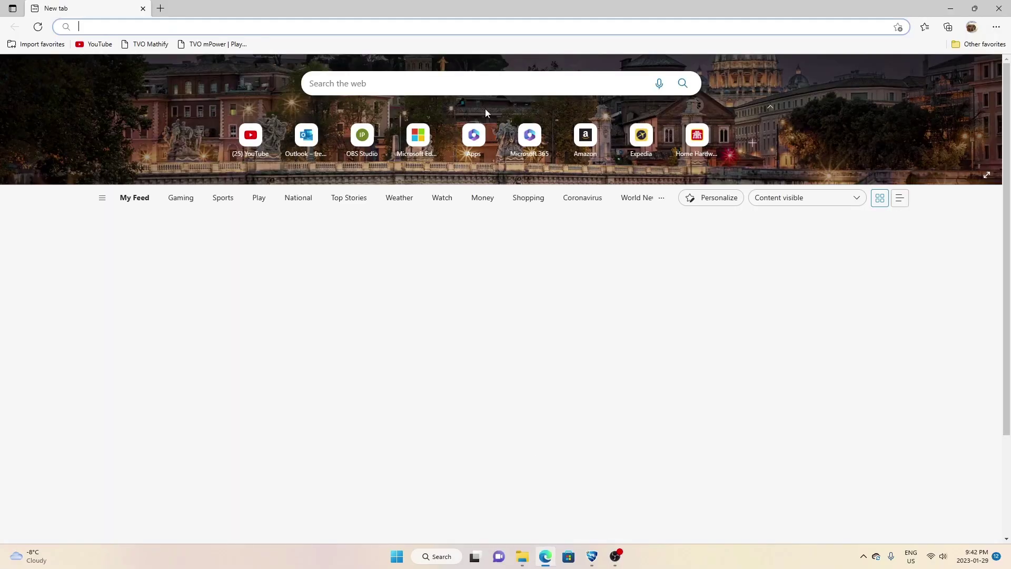
left_click(347, 87)
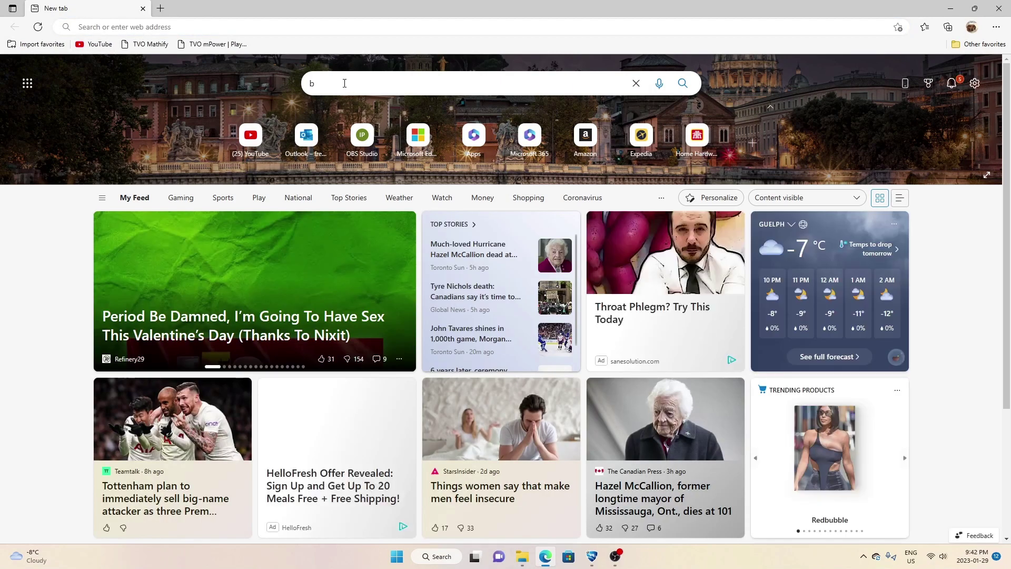
type("bakk")
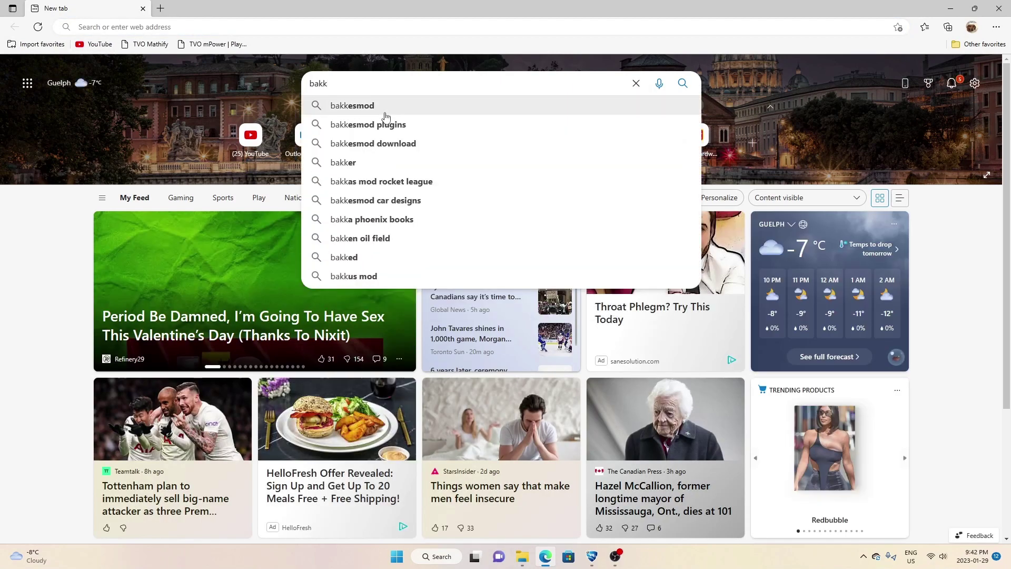
left_click(369, 105)
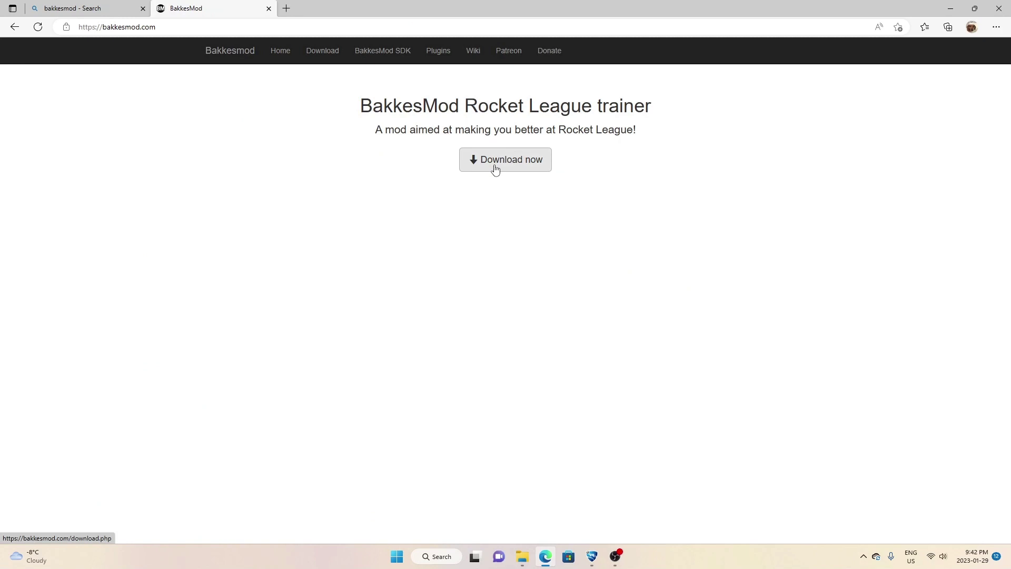
Download the BakkesMod setup ZIP from the site's download page and open the downloaded archive
left_click(514, 163)
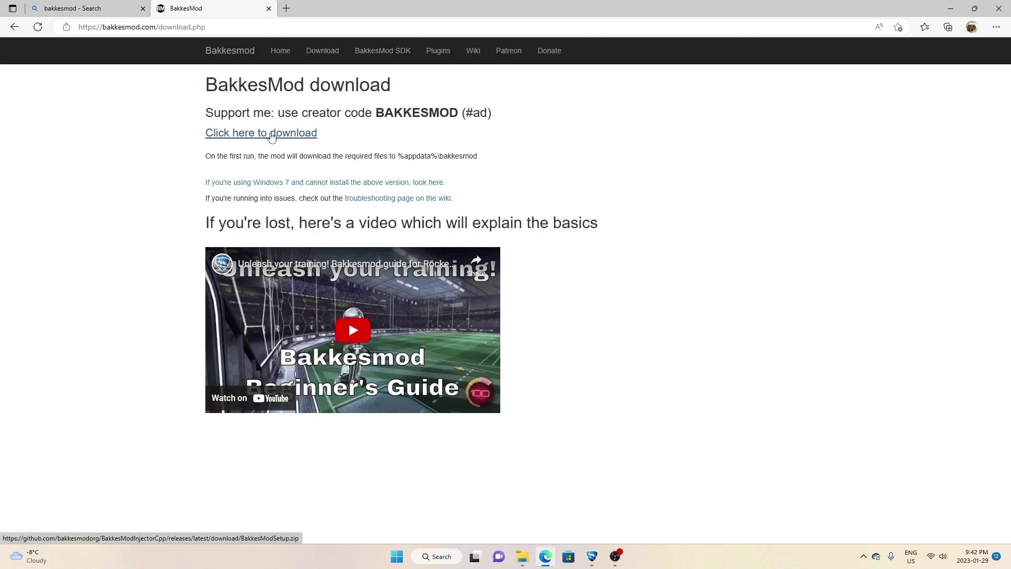
left_click(236, 133)
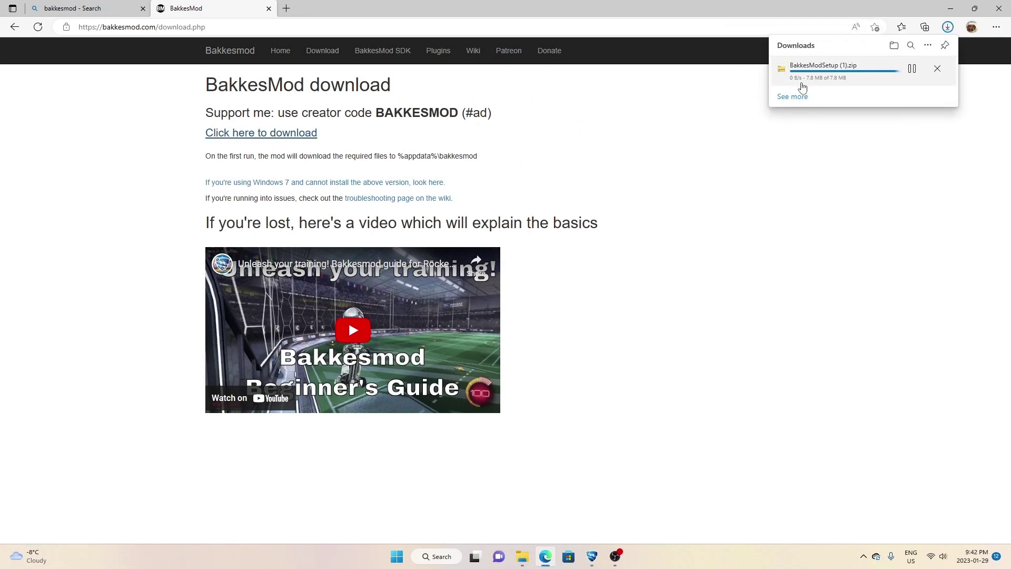
left_click(804, 86)
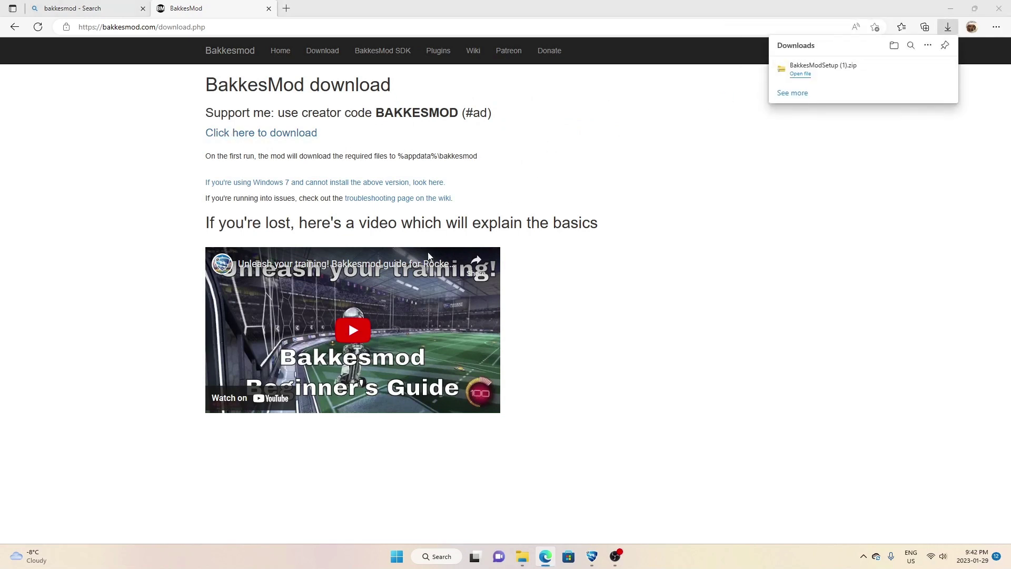
left_click(821, 80)
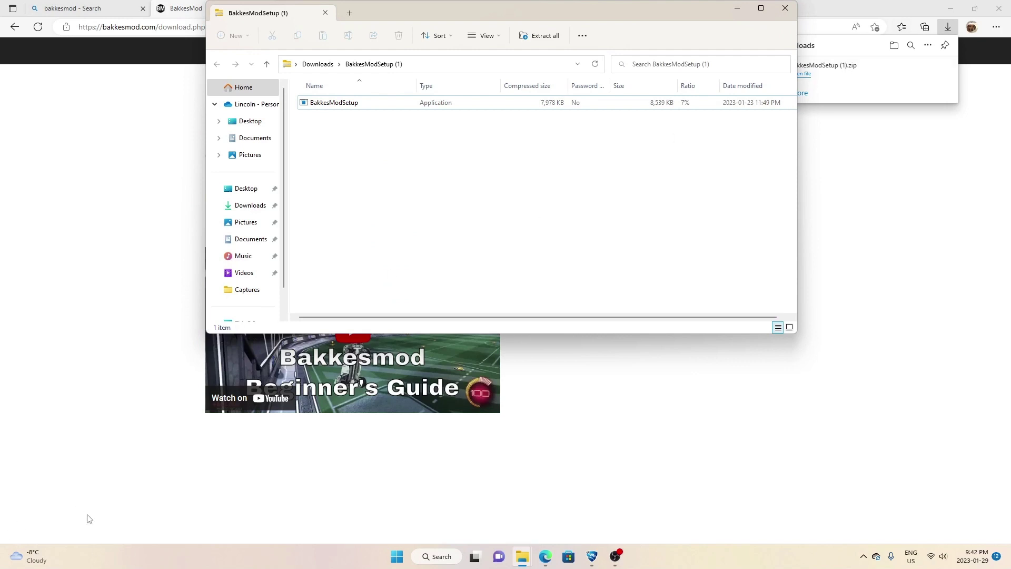
Run BakkesModSetup from the archive and install BakkesMod with a desktop shortcut
left_click(349, 102)
left_click(352, 103)
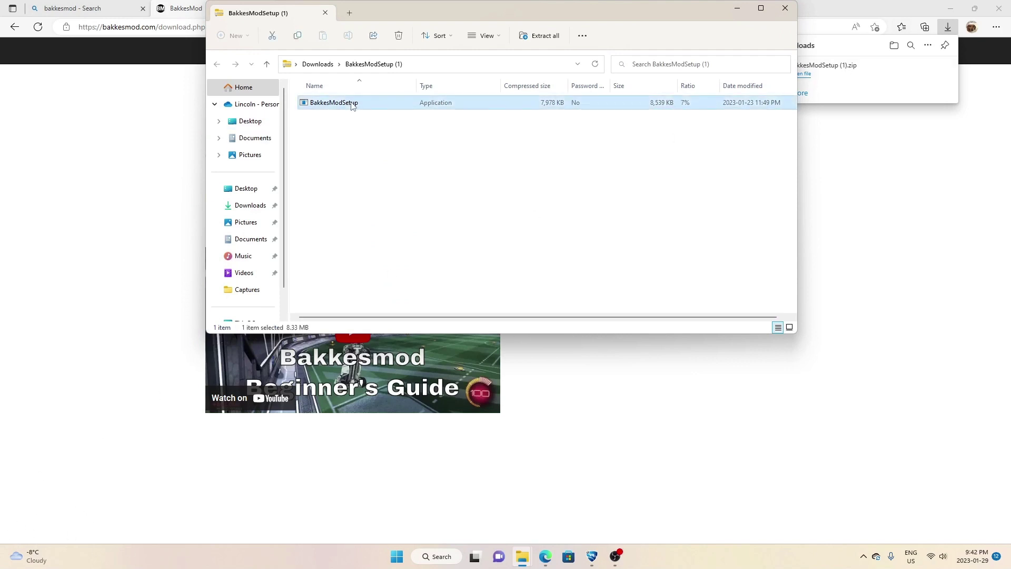
double_click(347, 105)
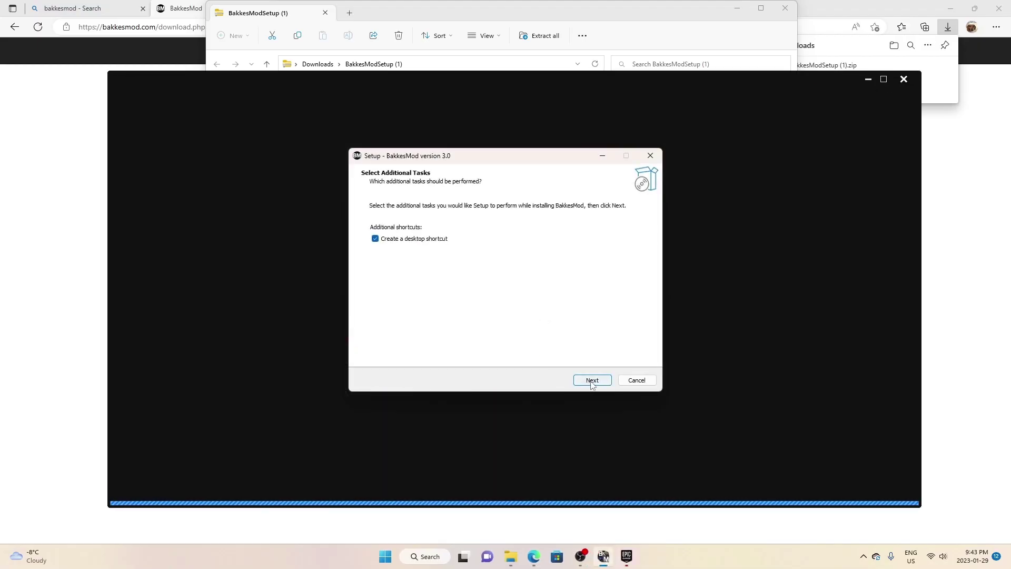
left_click(592, 382)
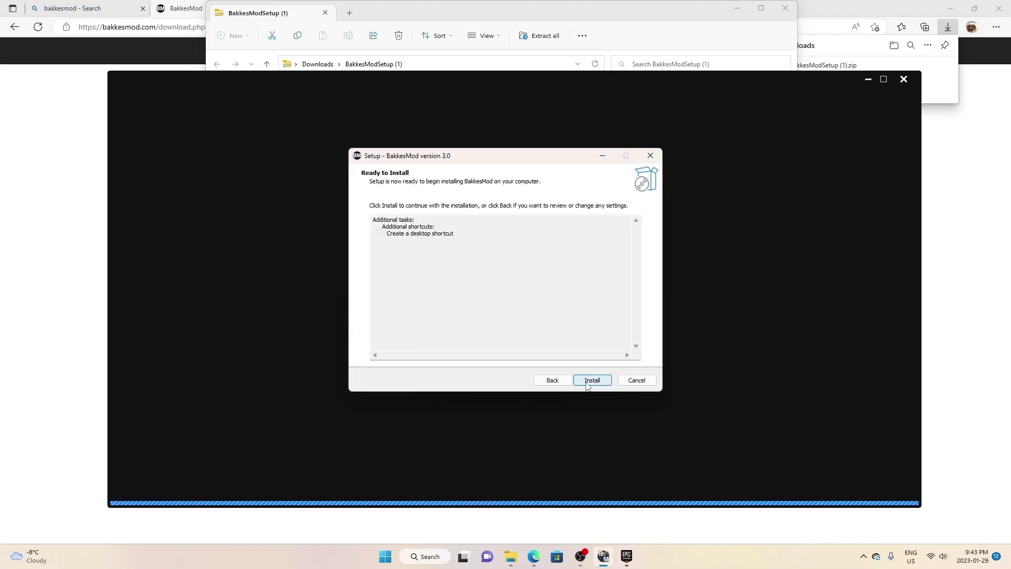
left_click(584, 381)
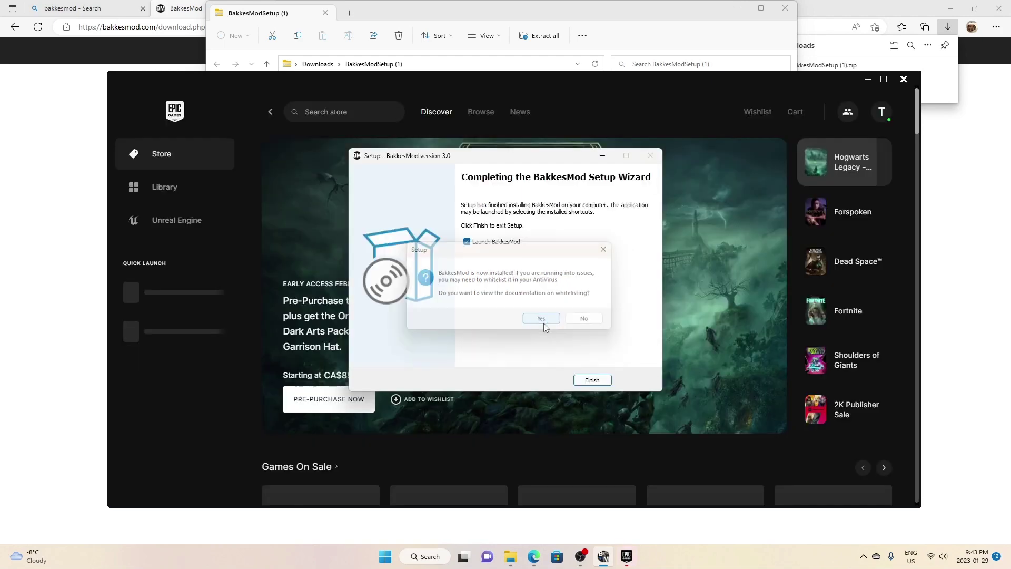
View and close the antivirus whitelisting documentation, and finish the setup with Launch BakkesMod enabled
left_click(544, 324)
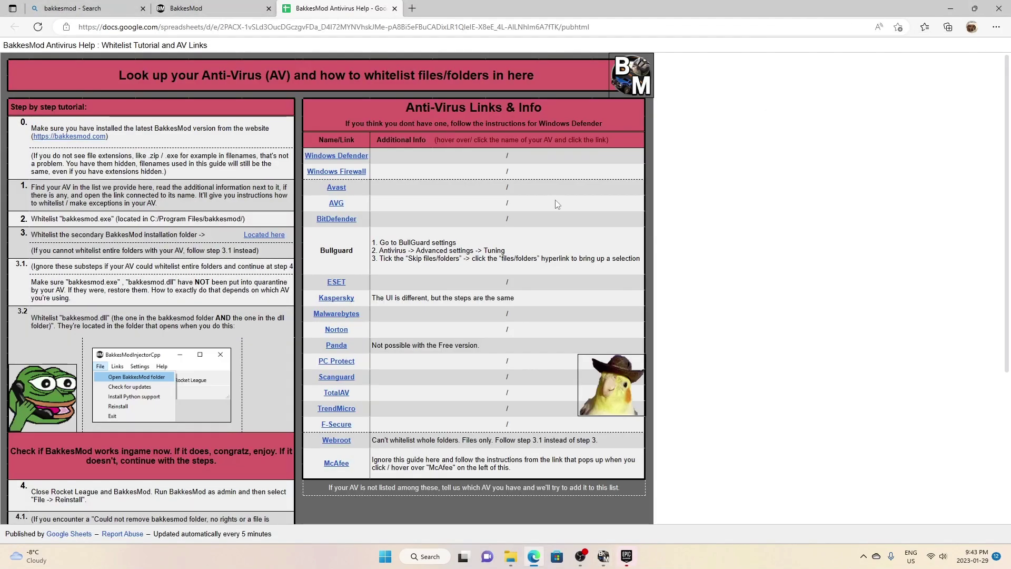
left_click(395, 8)
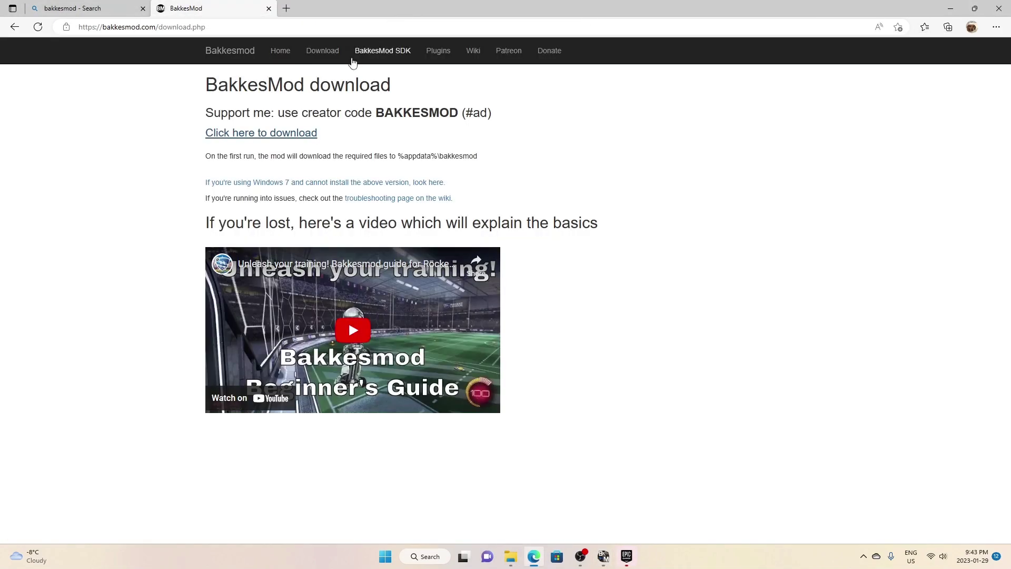
left_click(603, 557)
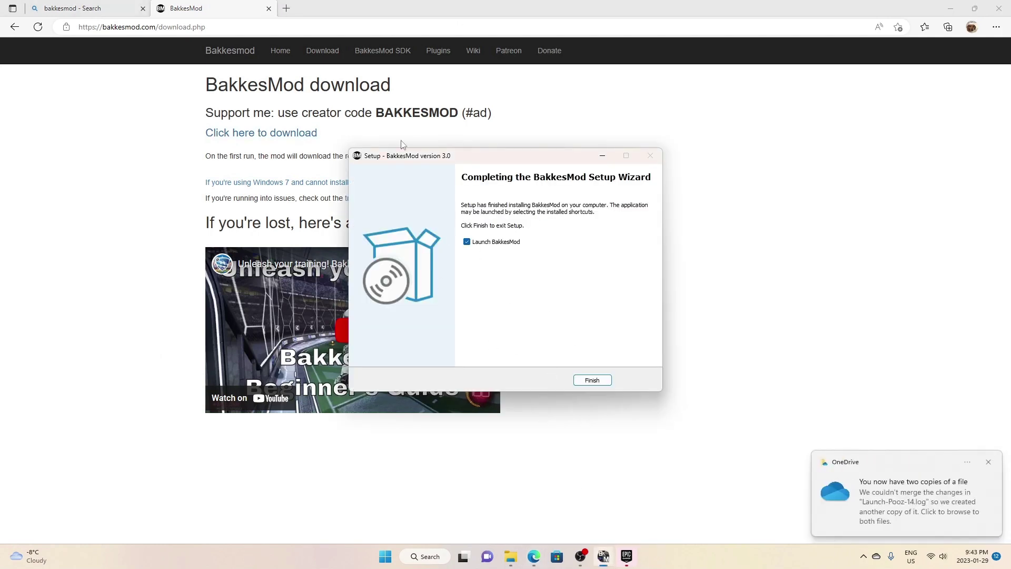
left_click(595, 379)
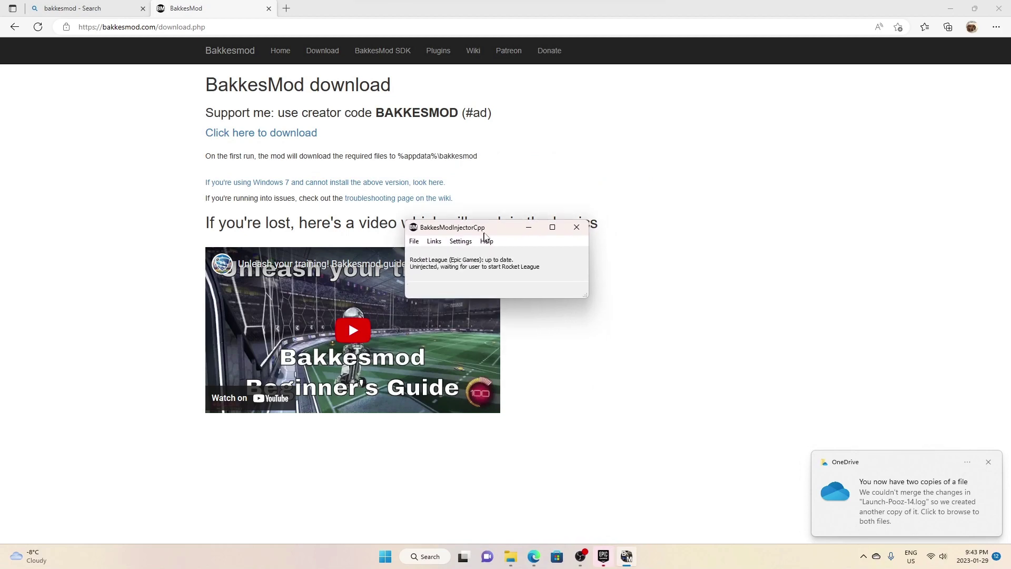
Minimize the browser and the Epic Games Launcher, and move the BakkesMod injector window higher on the desktop
left_click(950, 8)
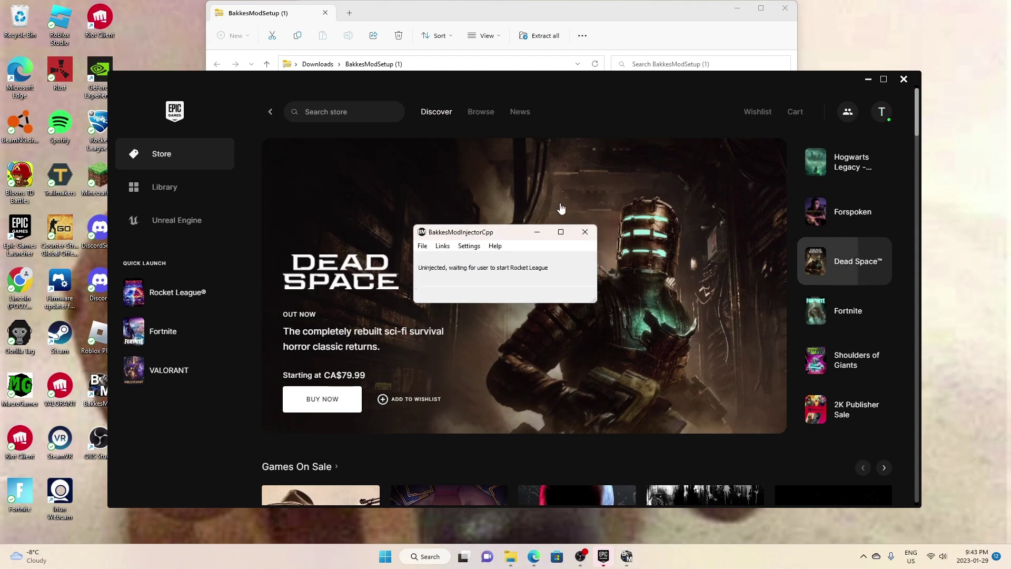
left_click(867, 79)
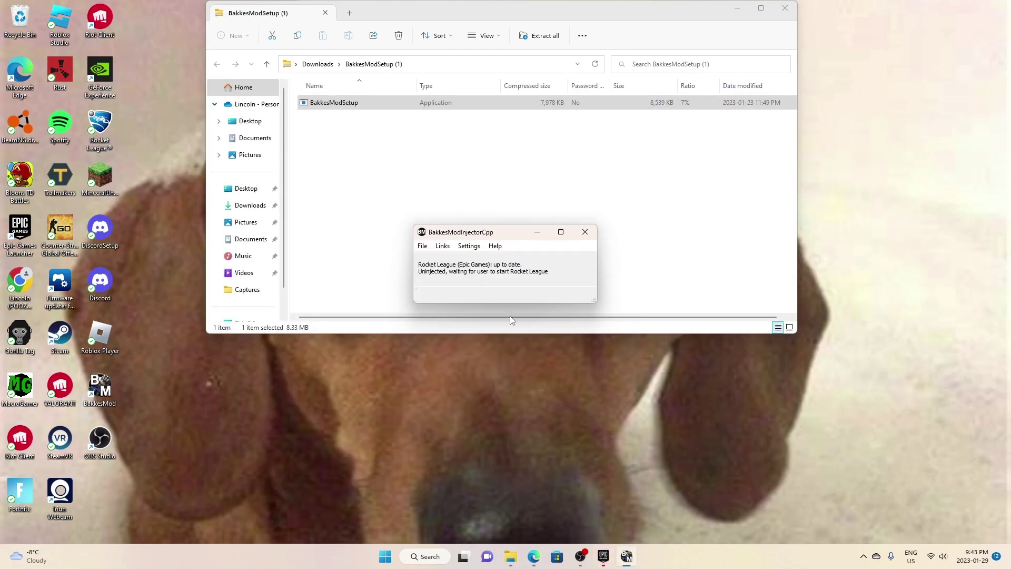
left_click_drag(482, 234, 486, 179)
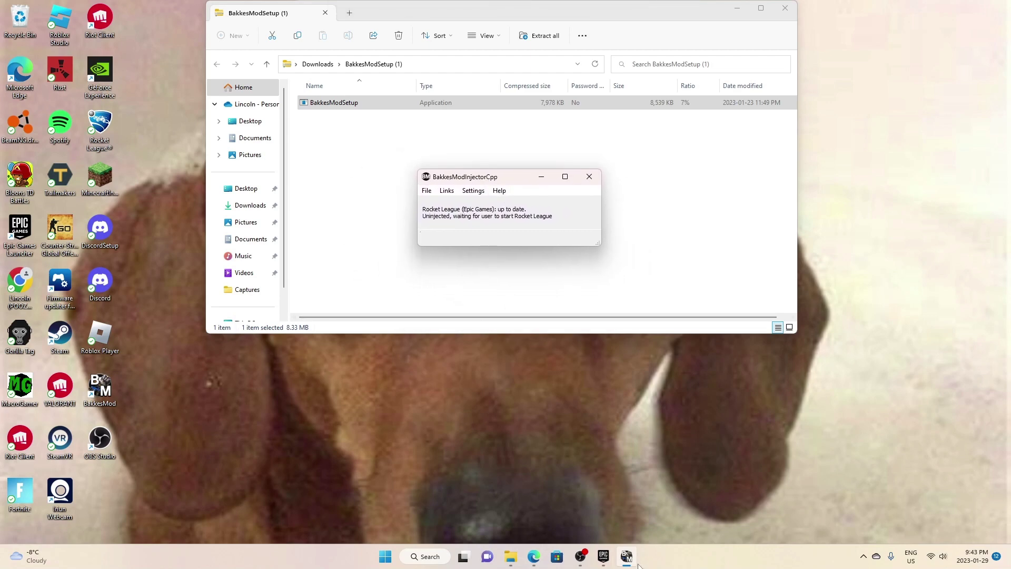
Bring up the Epic Games Launcher and start Rocket League with the BakkesMod injector running
mouse_move(603, 558)
left_click(602, 560)
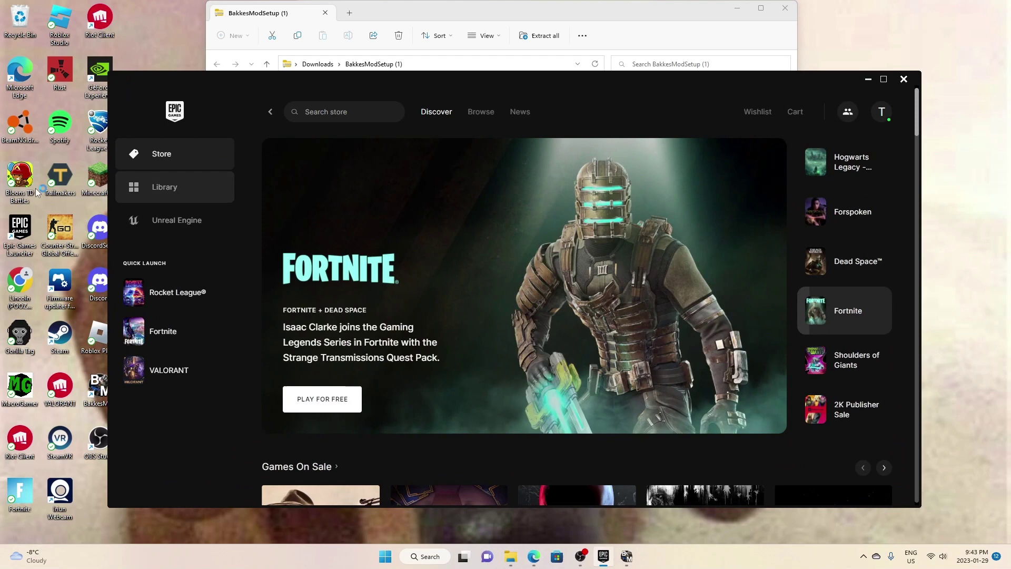
left_click_drag(179, 89, 296, 94)
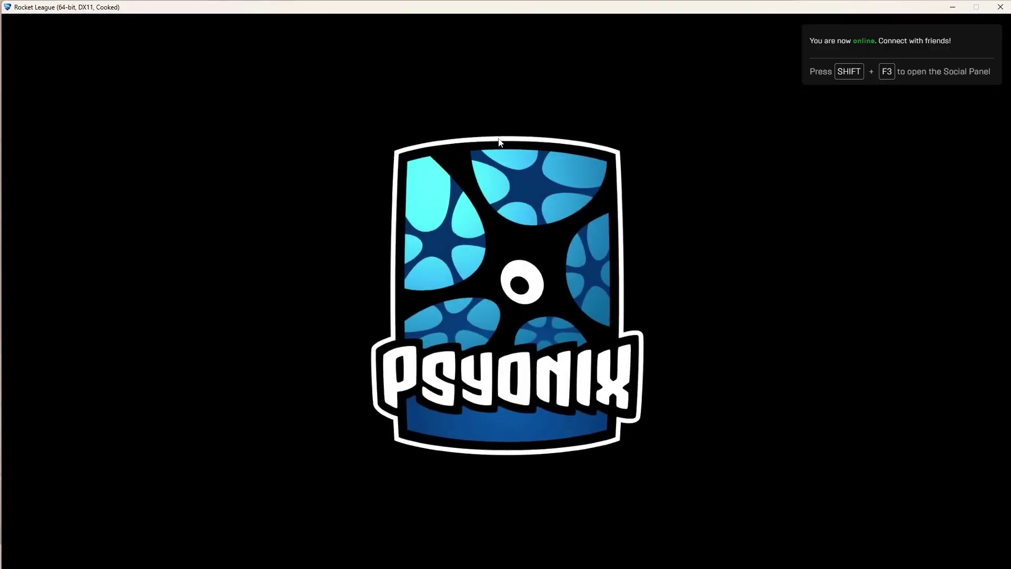
left_click(499, 140)
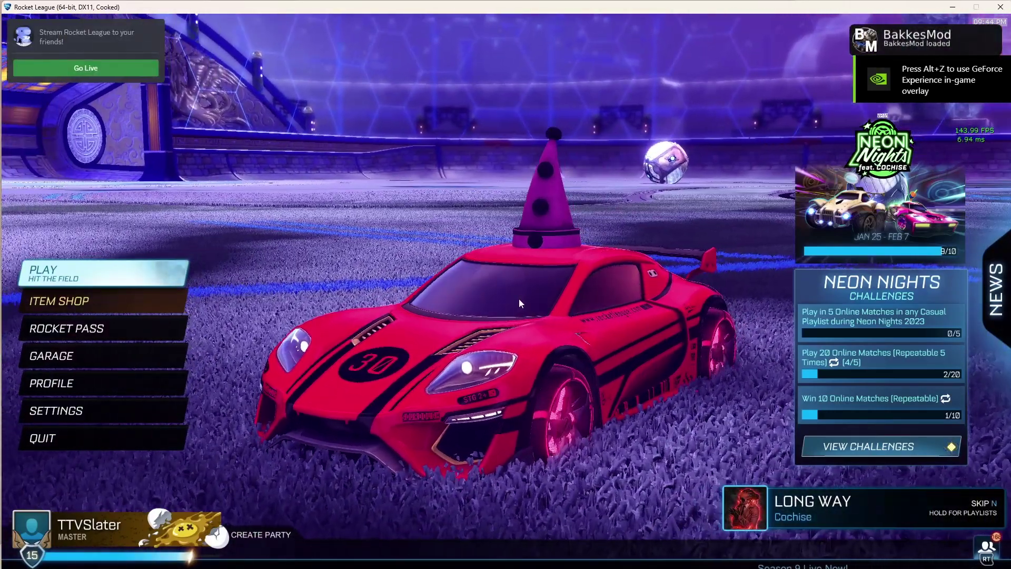
Open the in-game BakkesMod settings and look through the Items and Plugins pages
key("F2")
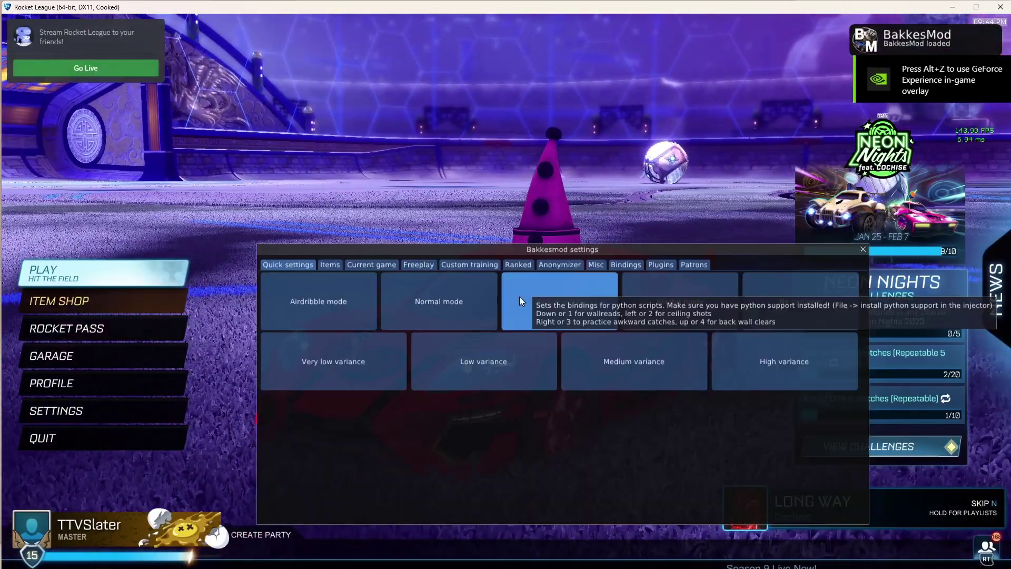
left_click(332, 265)
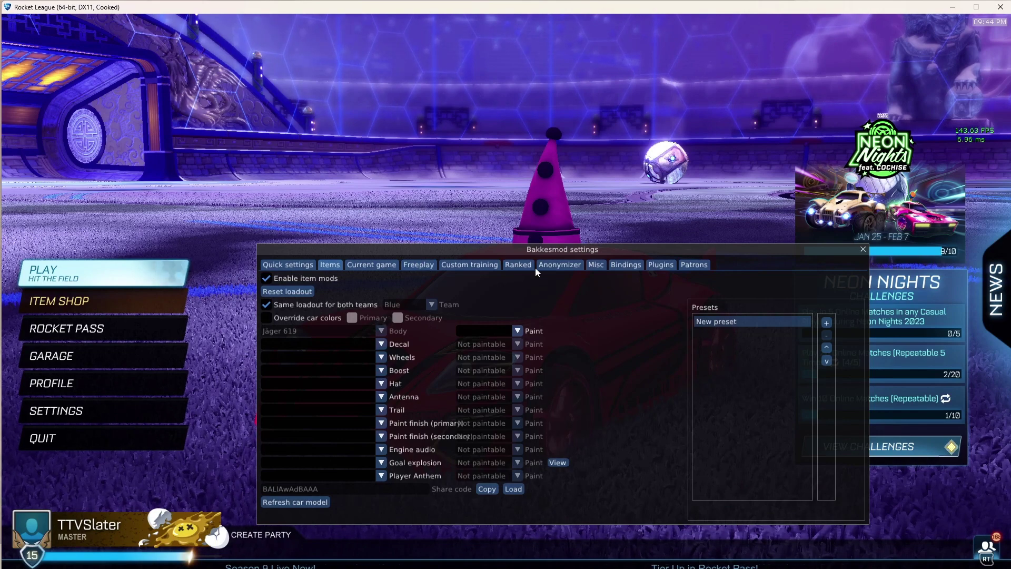
left_click(665, 265)
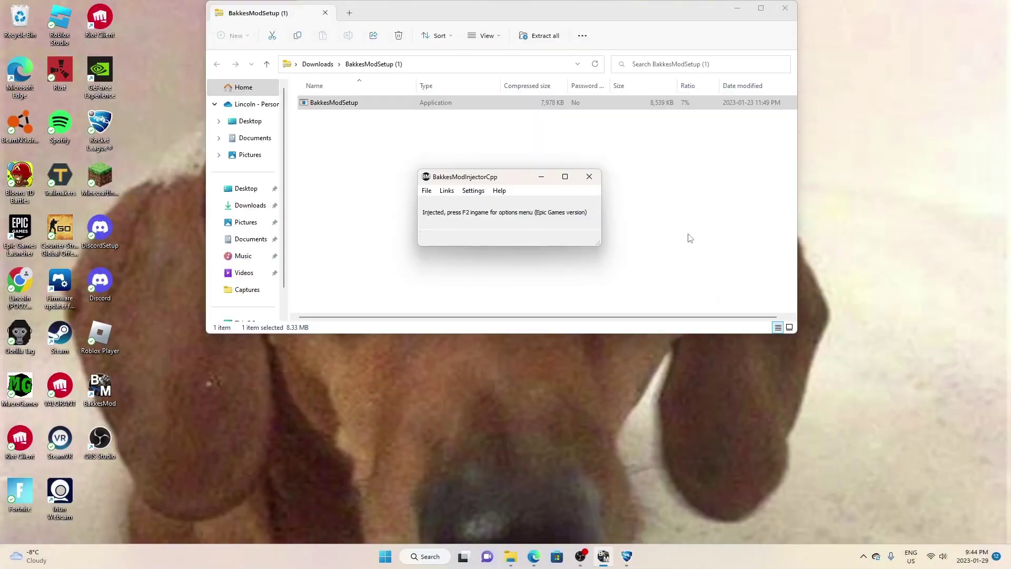
Switch to Microsoft Edge, search for bakkes mod plugin in a new tab, and open the bakkesplugins.com home page
left_click(535, 556)
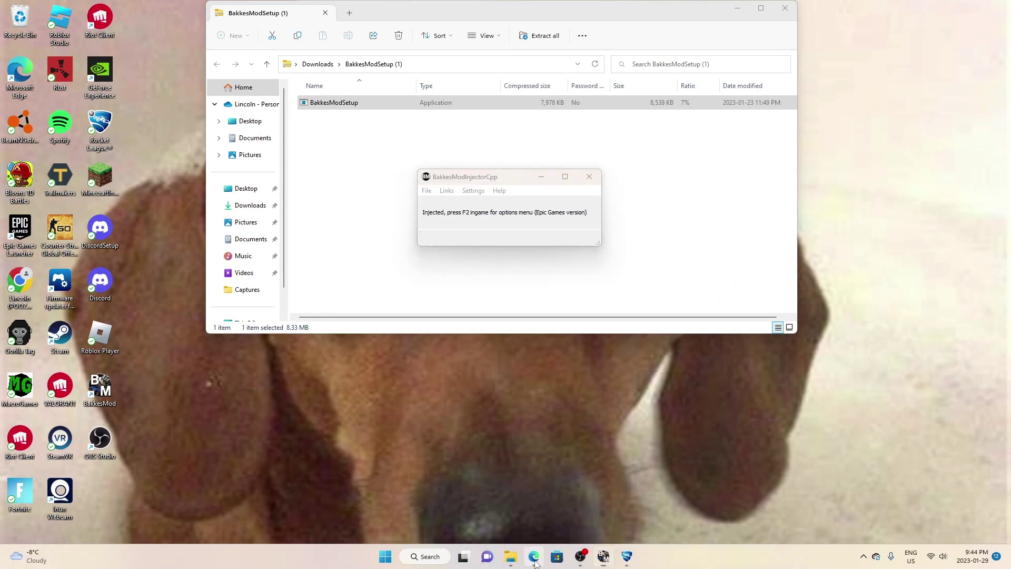
left_click(286, 9)
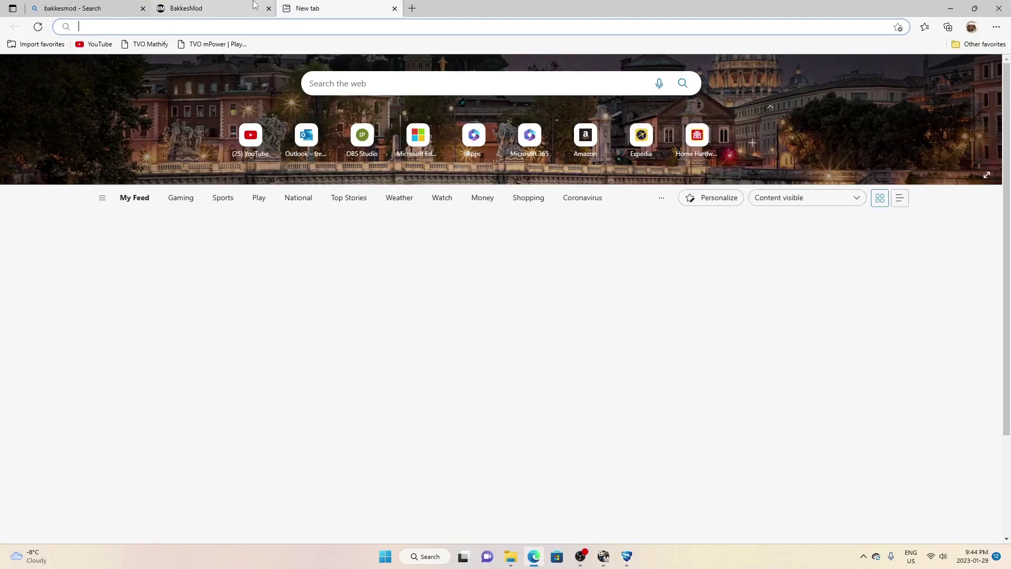
type("ba")
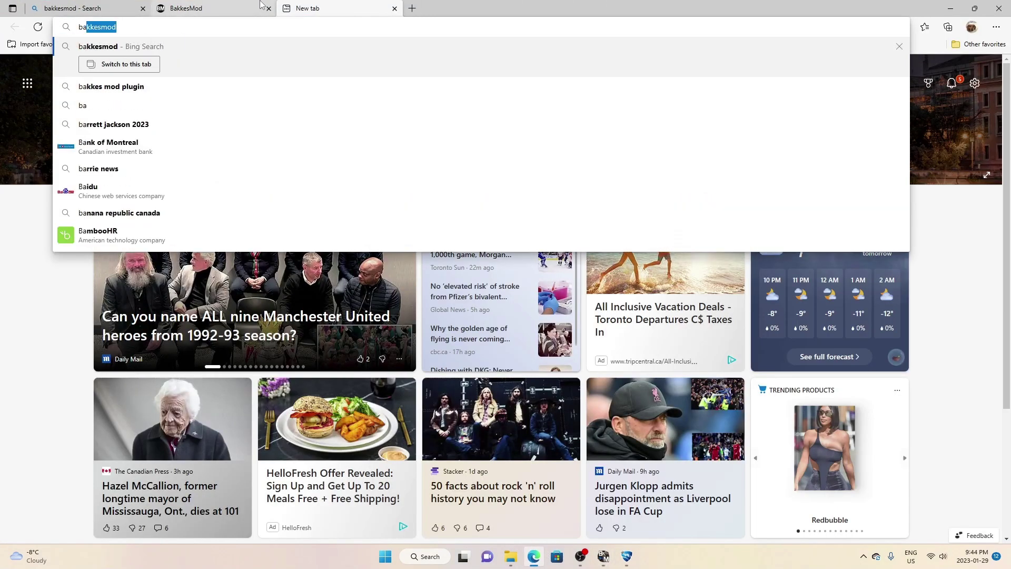
type("kk")
left_click(157, 87)
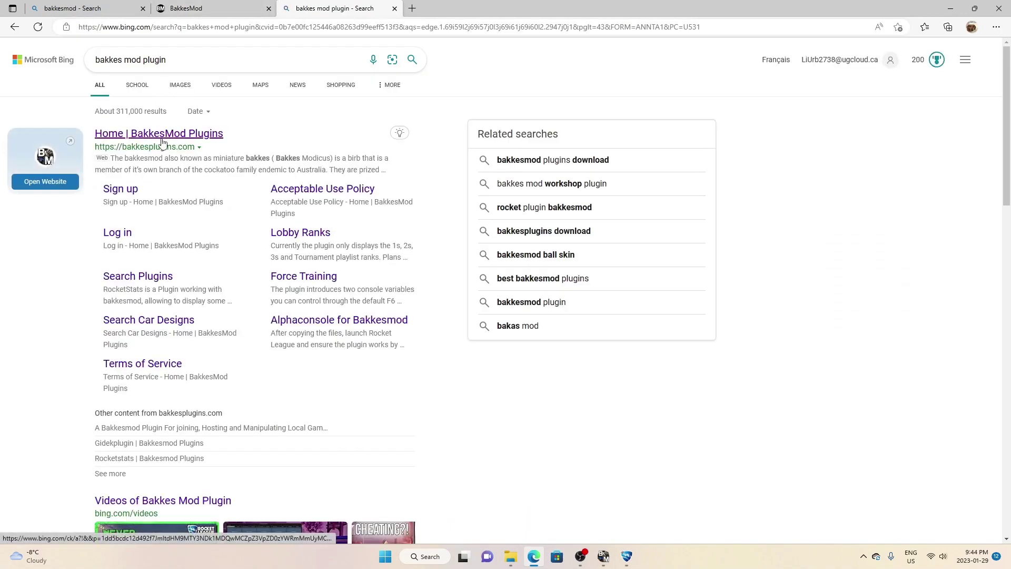
left_click(148, 141)
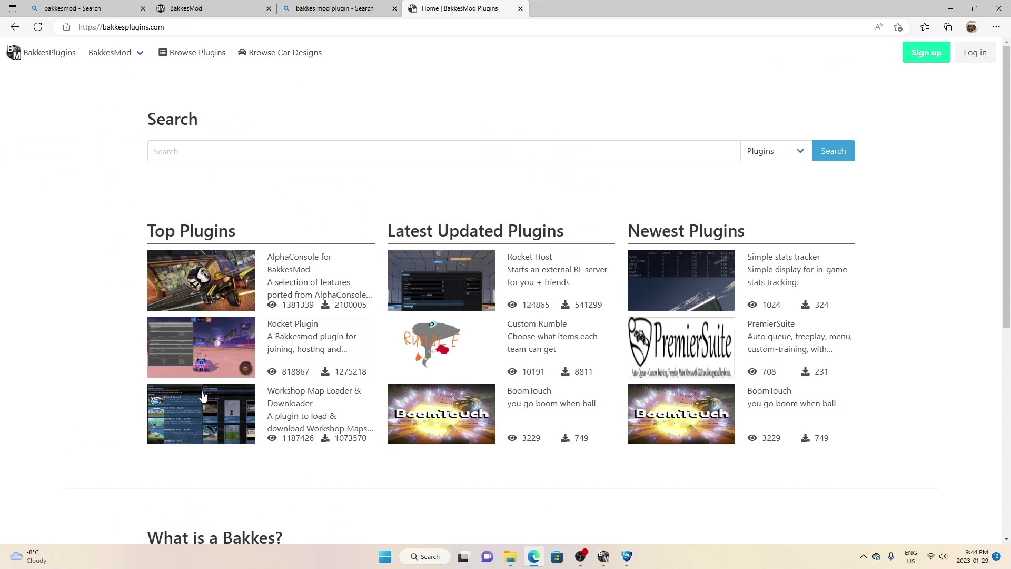
Open the AlphaConsole for BakkesMod plugin page, install the plugin with BakkesMod and dismiss the installation instructions
left_click(295, 269)
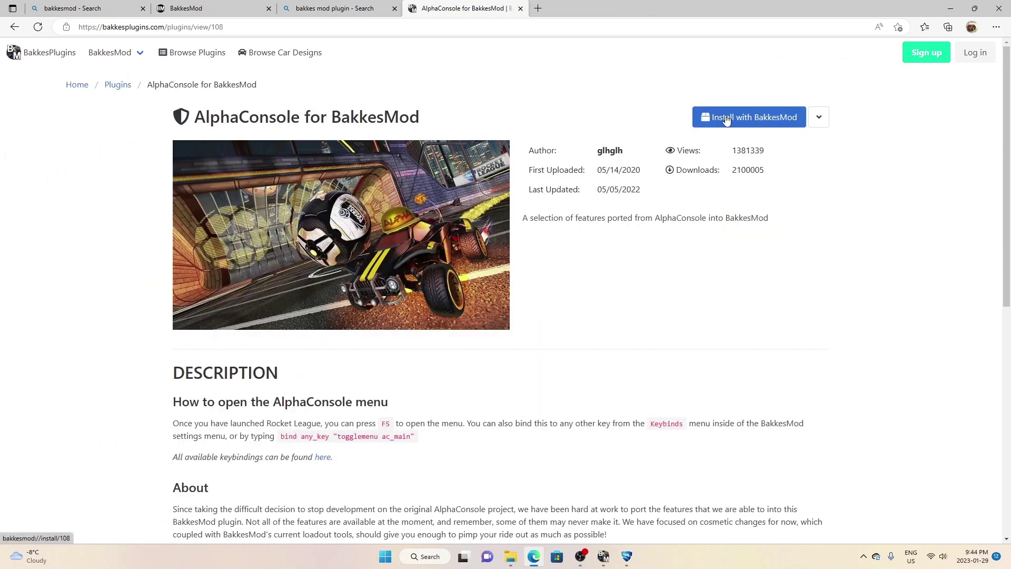
left_click(726, 119)
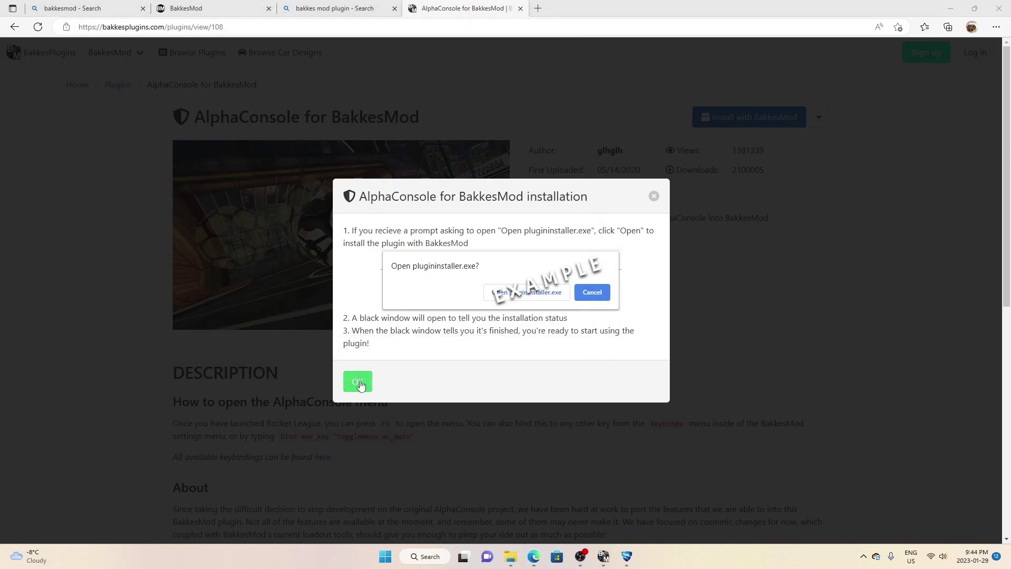
left_click(359, 383)
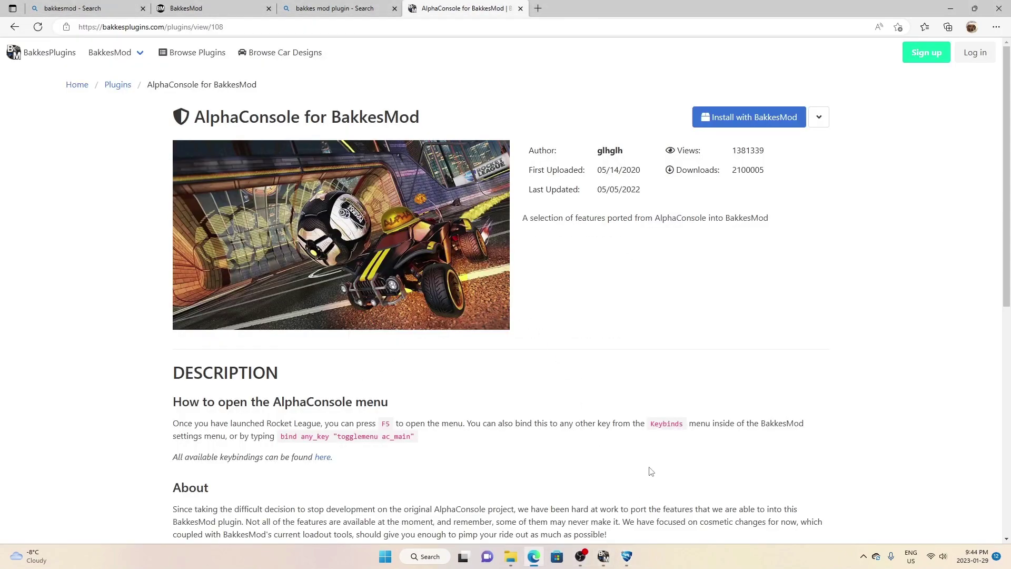
Switch to Rocket League and open the WorkshopMapLoader plugin's window from the BakkesMod plugin list
mouse_move(604, 556)
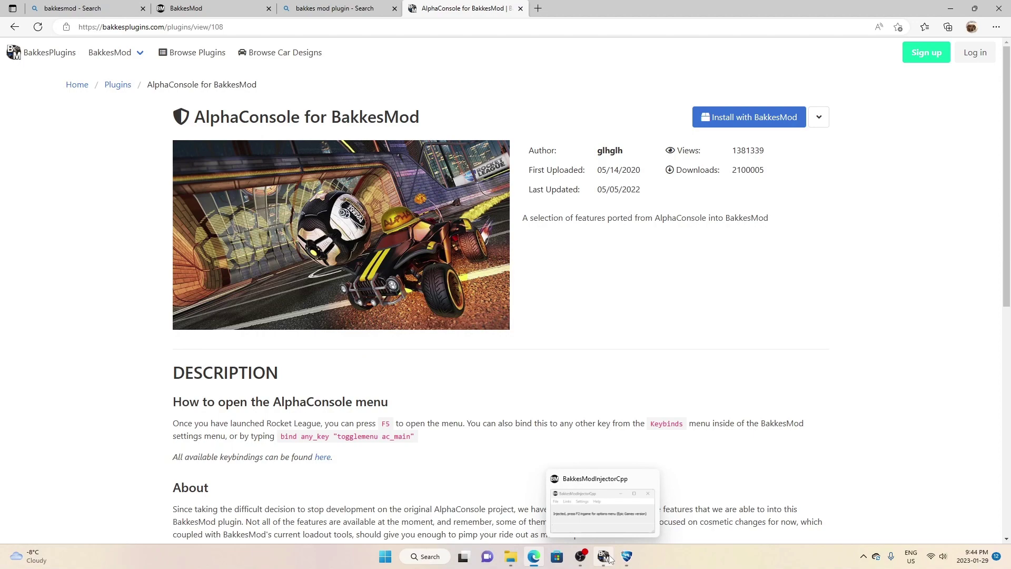
left_click(626, 556)
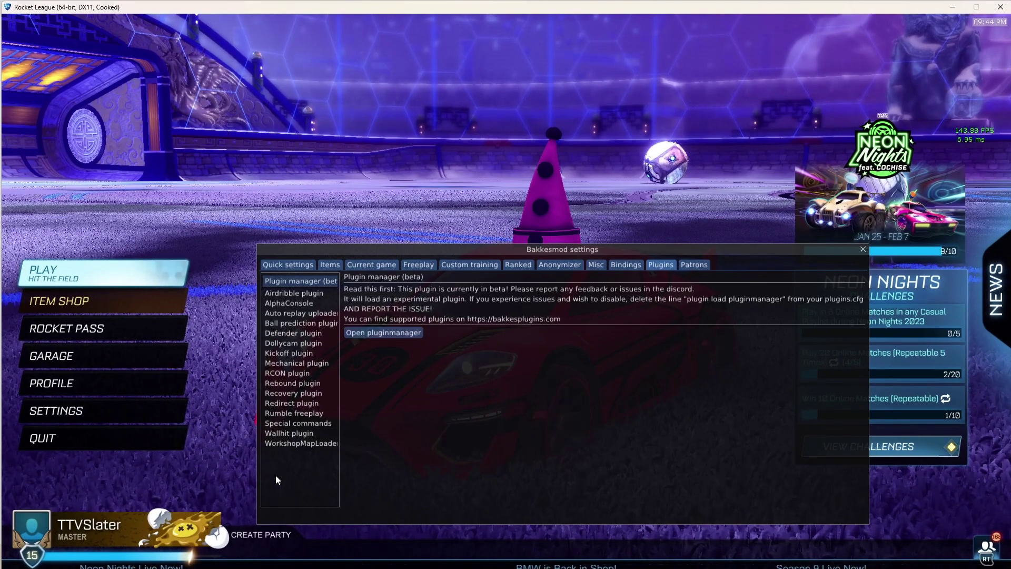
left_click(298, 441)
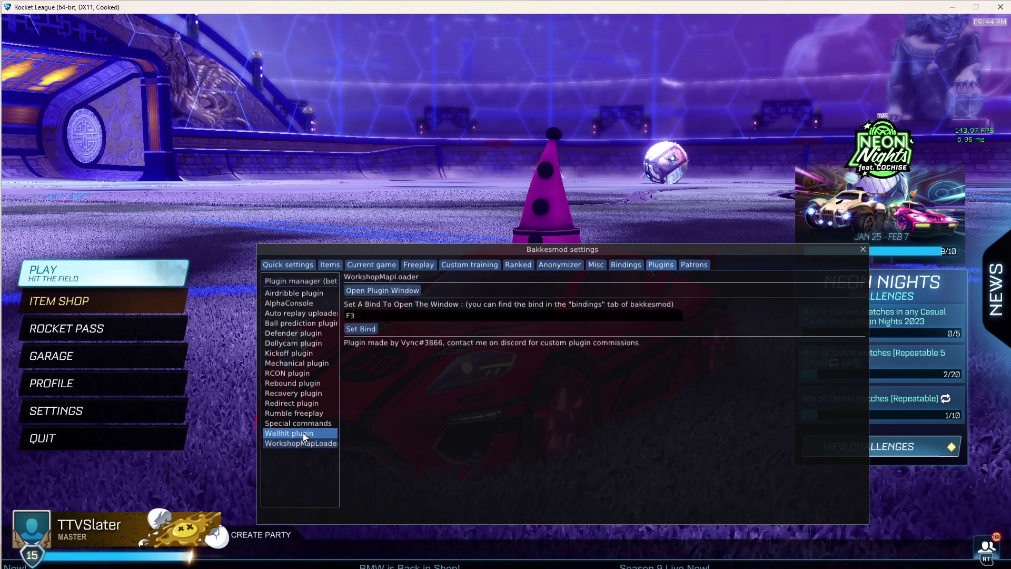
left_click(387, 290)
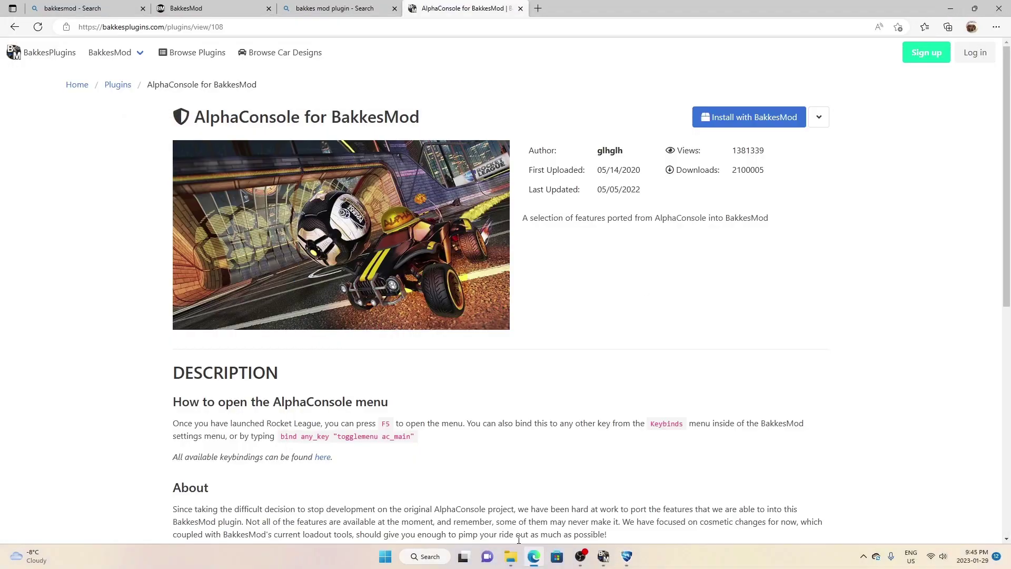
left_click(511, 556)
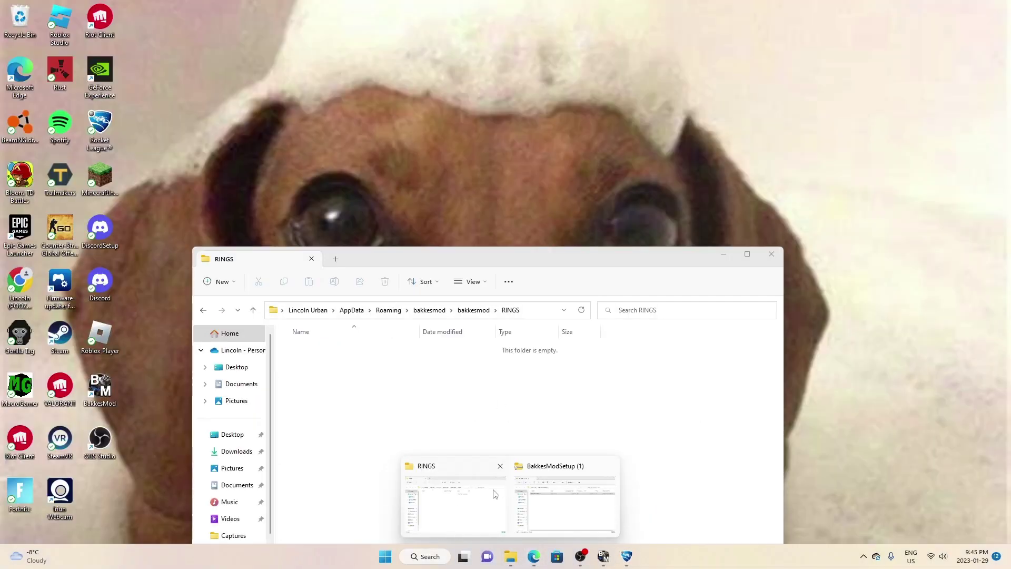
left_click(492, 490)
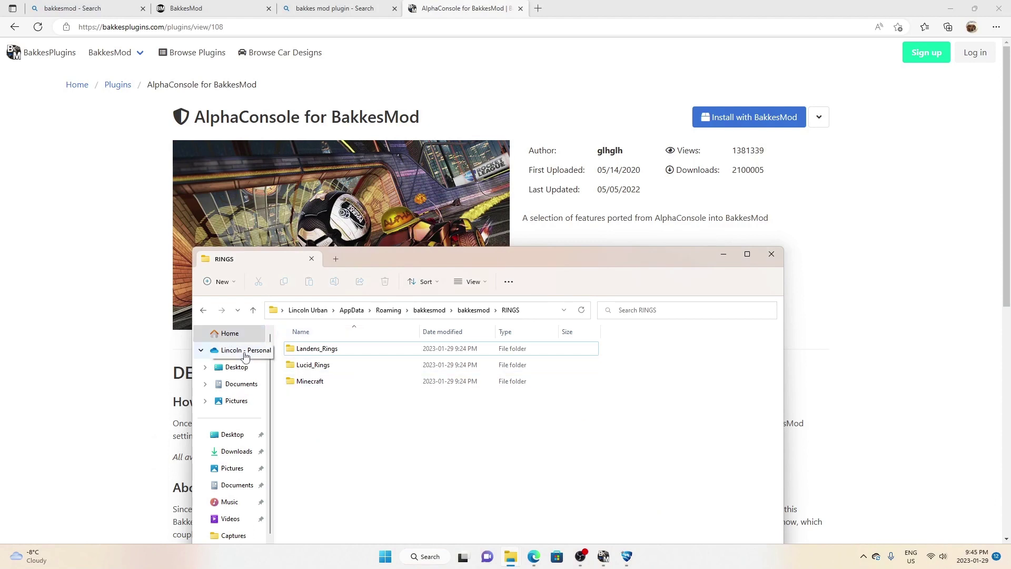
left_click(226, 334)
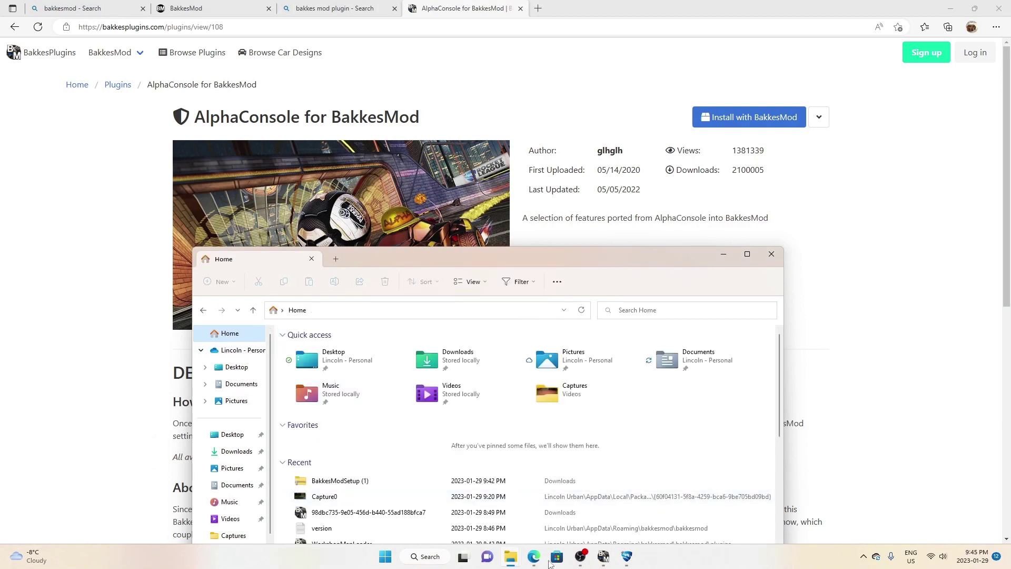
Open the BakkesMod folder from the injector, go into its plugins folder, and try opening the WorkshopPlugin file, closing the resulting injector window
left_click(604, 554)
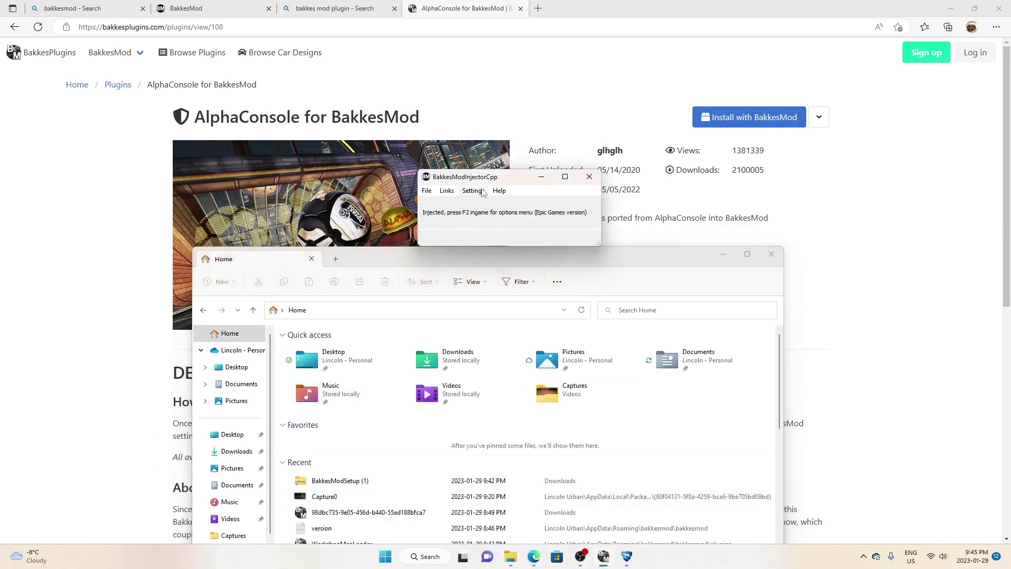
left_click_drag(491, 181, 508, 148)
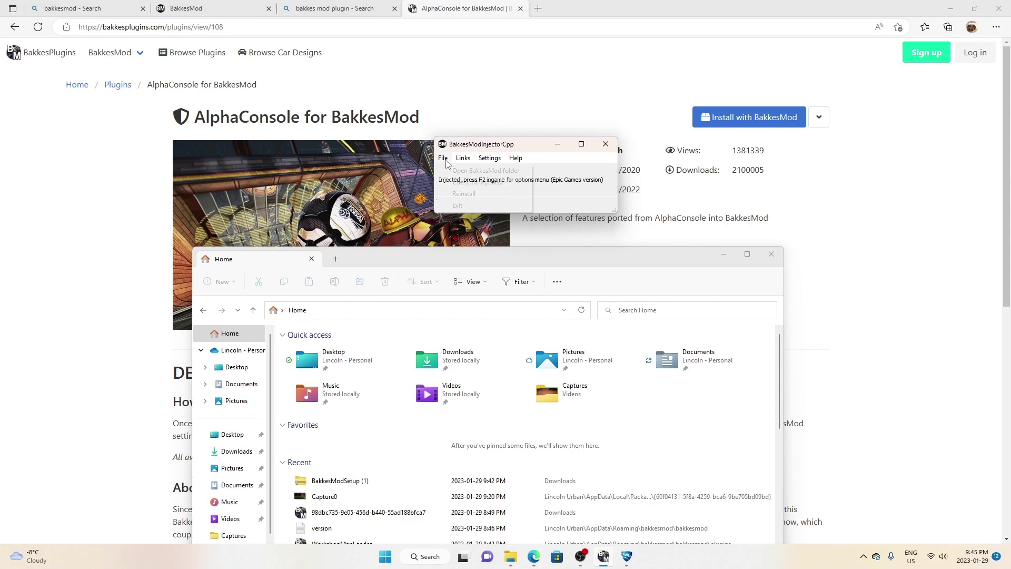
left_click(448, 171)
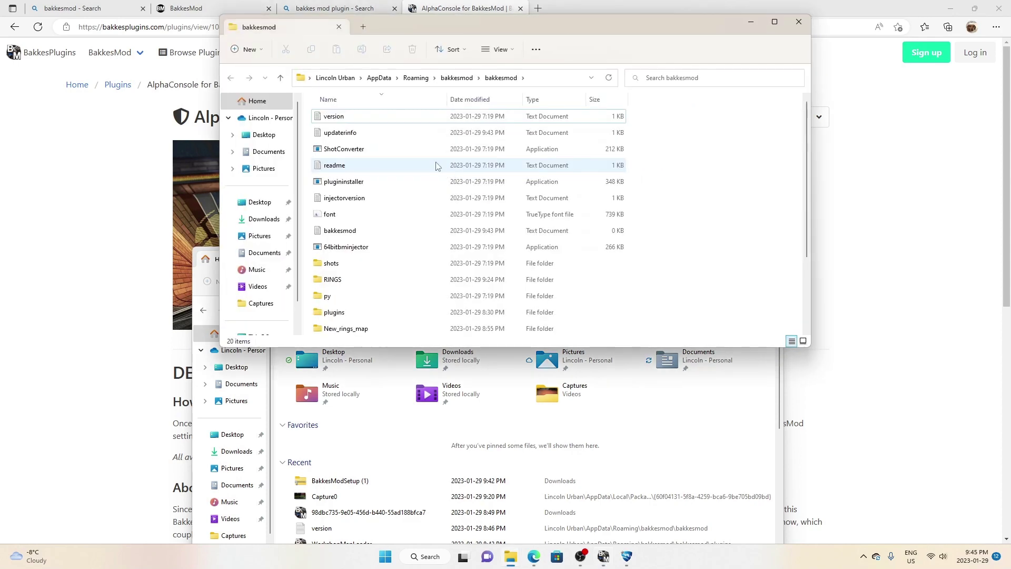
double_click(338, 313)
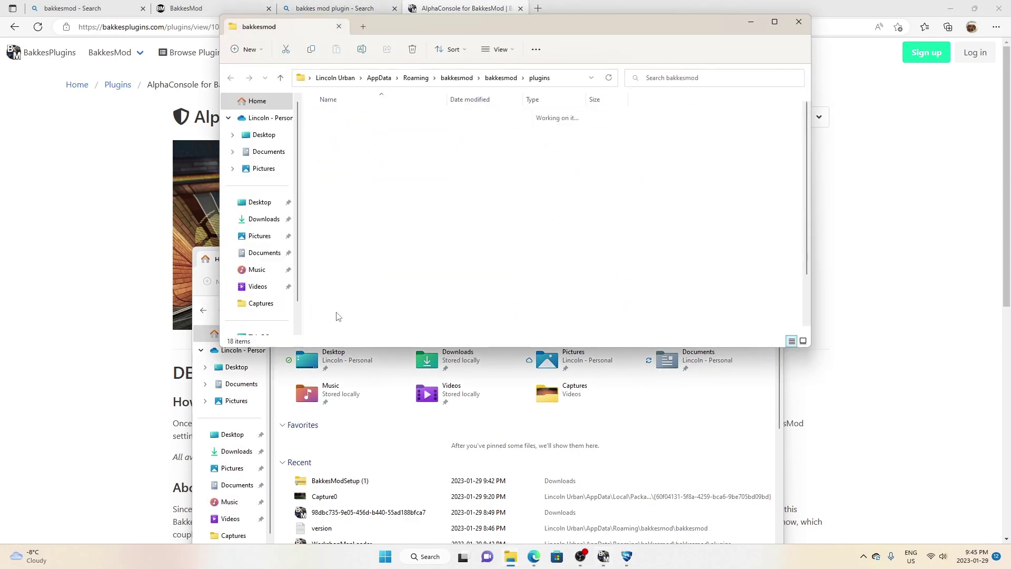
scroll(392, 303, "down", 2)
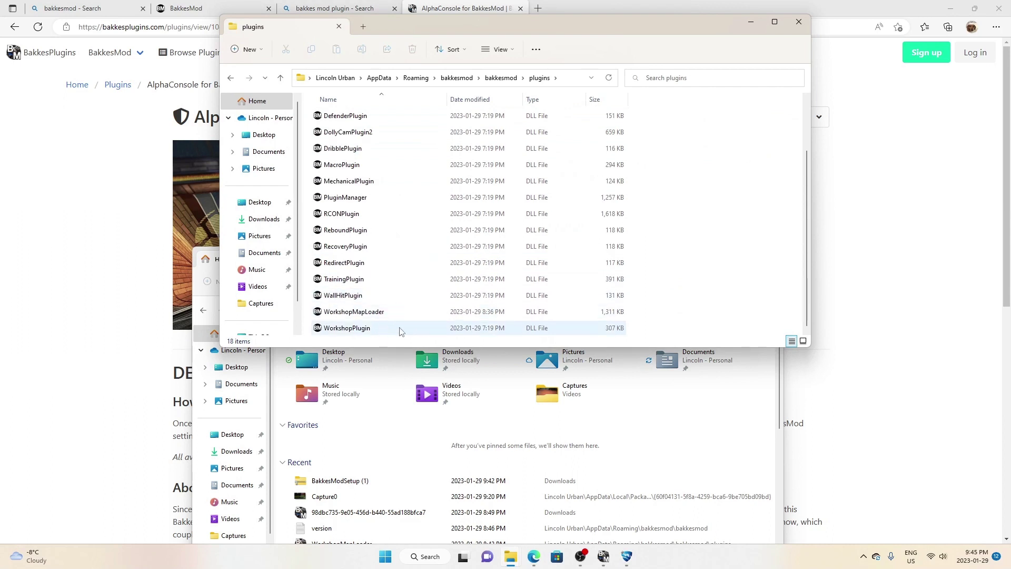
double_click(380, 329)
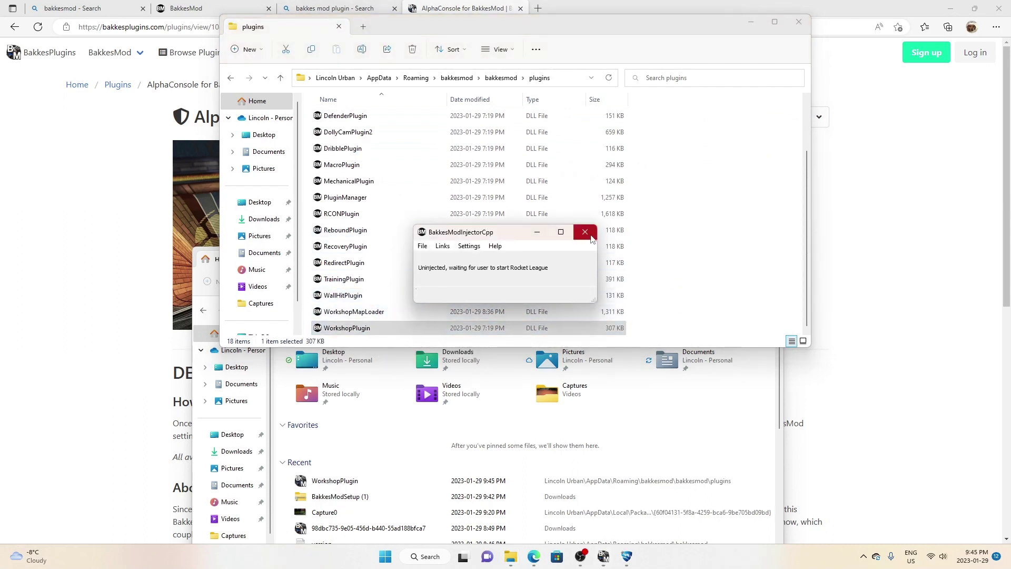
left_click(585, 232)
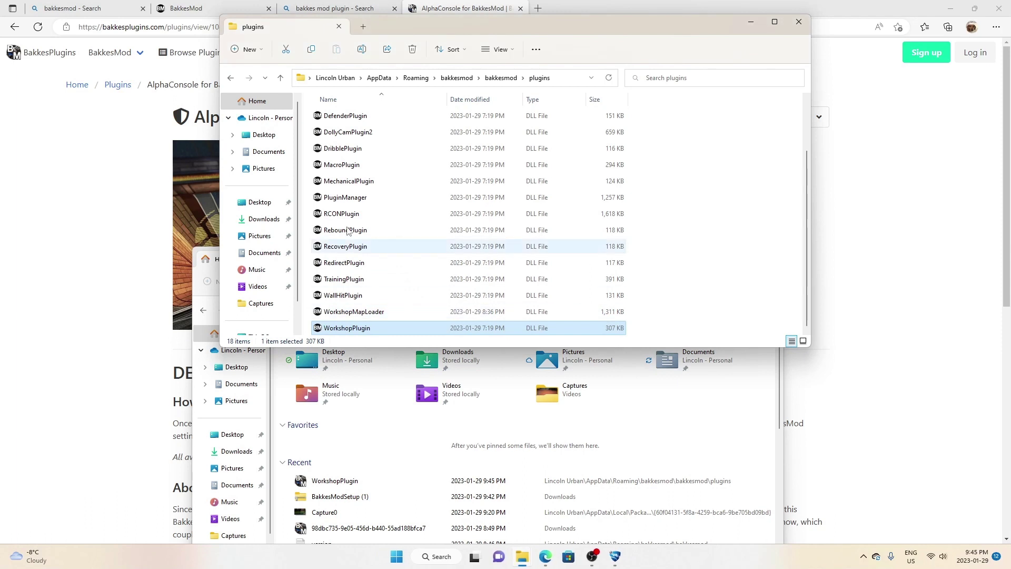
Copy the plugins folder's path and save it as the maps folder path in Rocket League's Workshop Map Loader
left_click(300, 79)
key("ctrl+c")
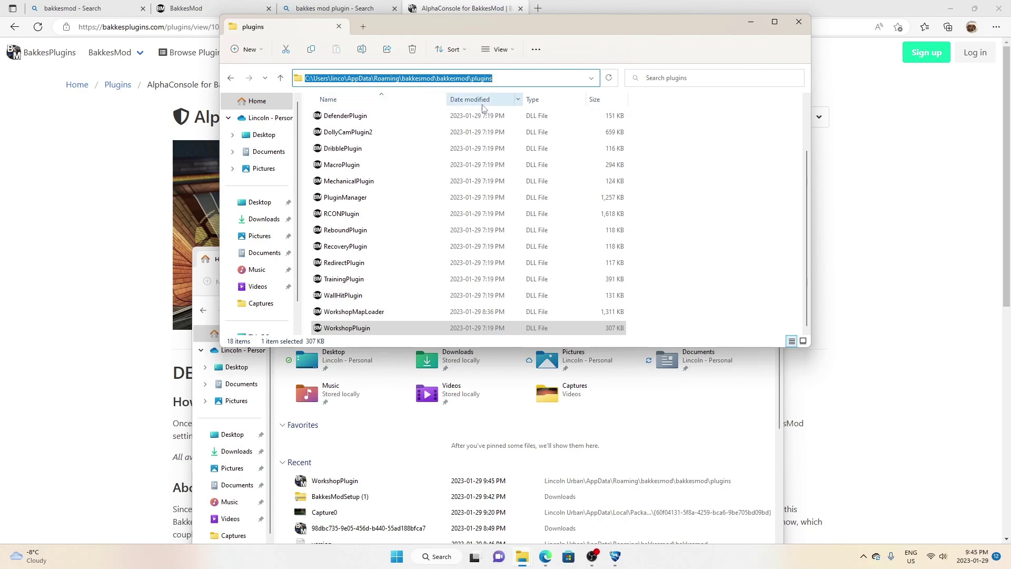
left_click(615, 556)
left_click_drag(538, 150, 407, 174)
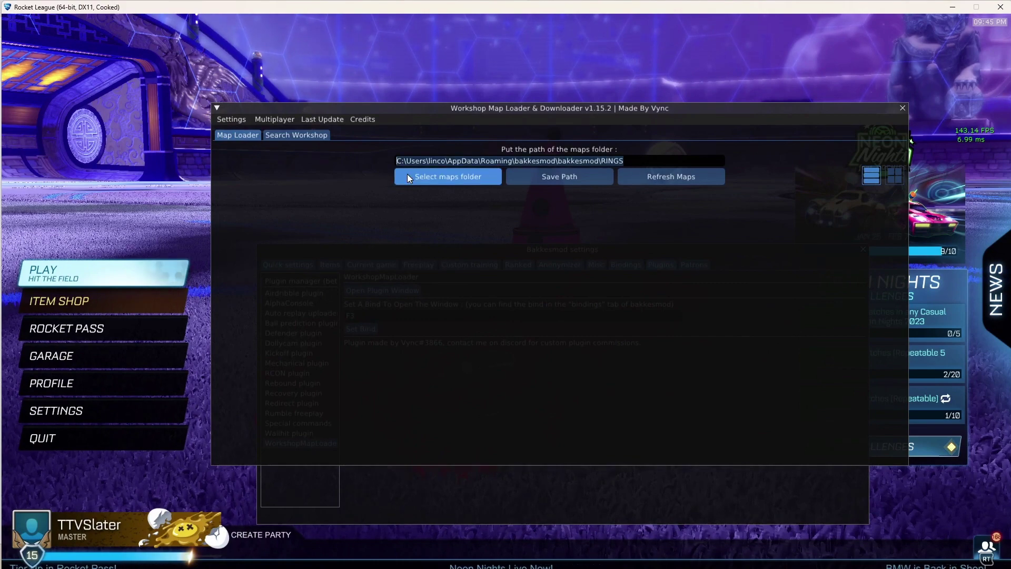
key("BackSpace")
key("ctrl+v")
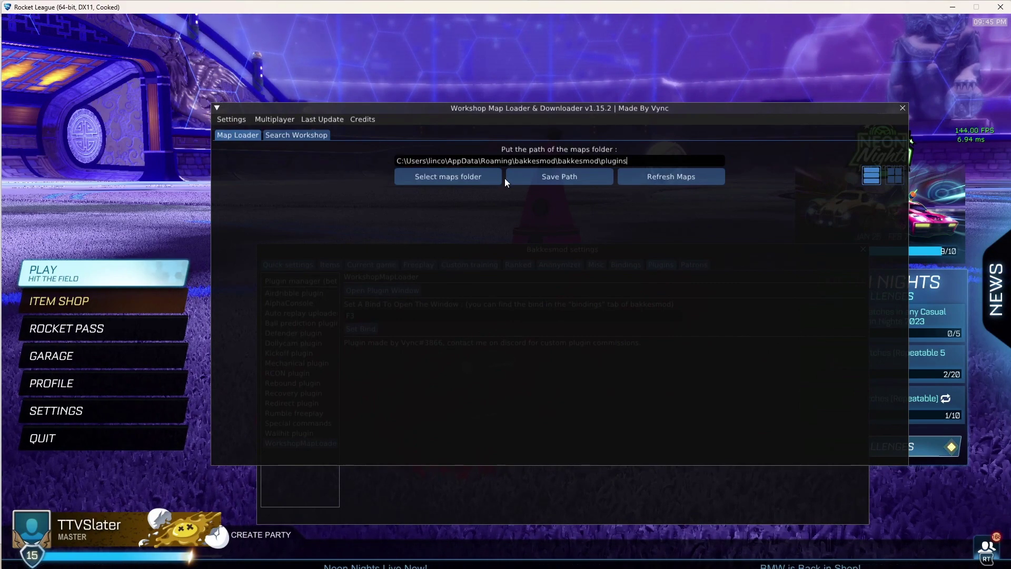
left_click(523, 177)
left_click(506, 272)
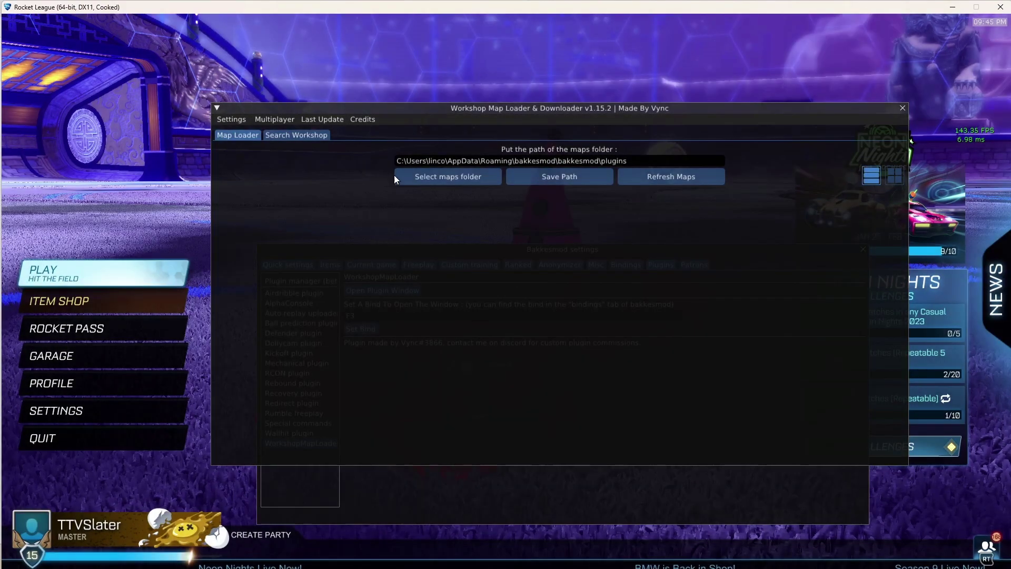
Search the workshop for "rings" and browse the maps down to New rings map
left_click(289, 137)
type("r")
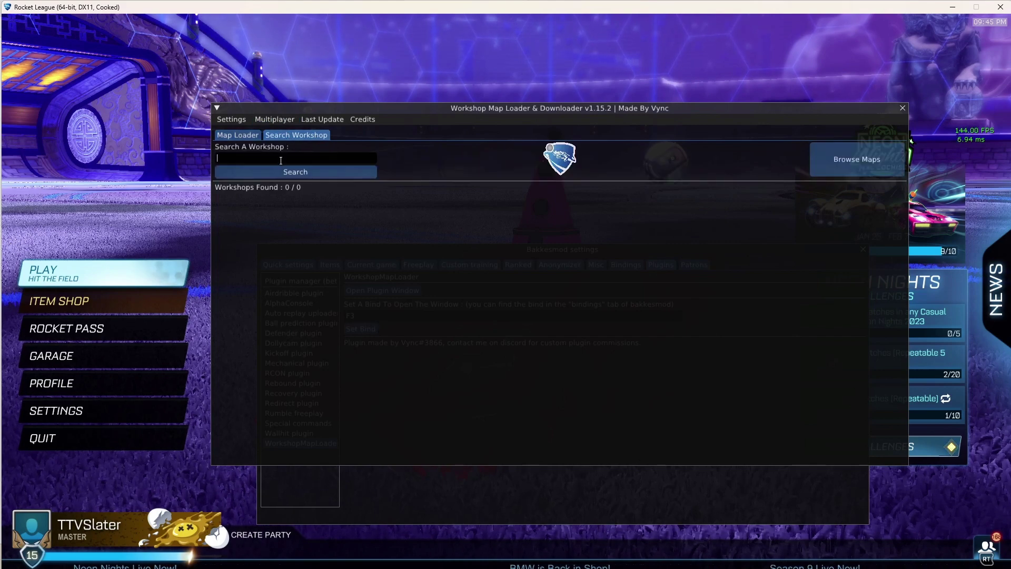
type("i")
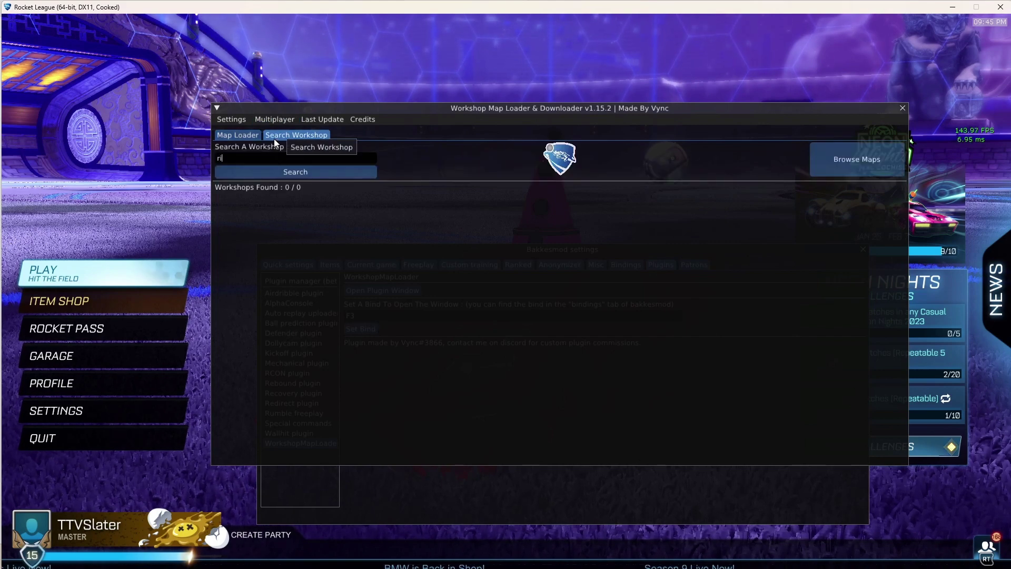
type("ngs")
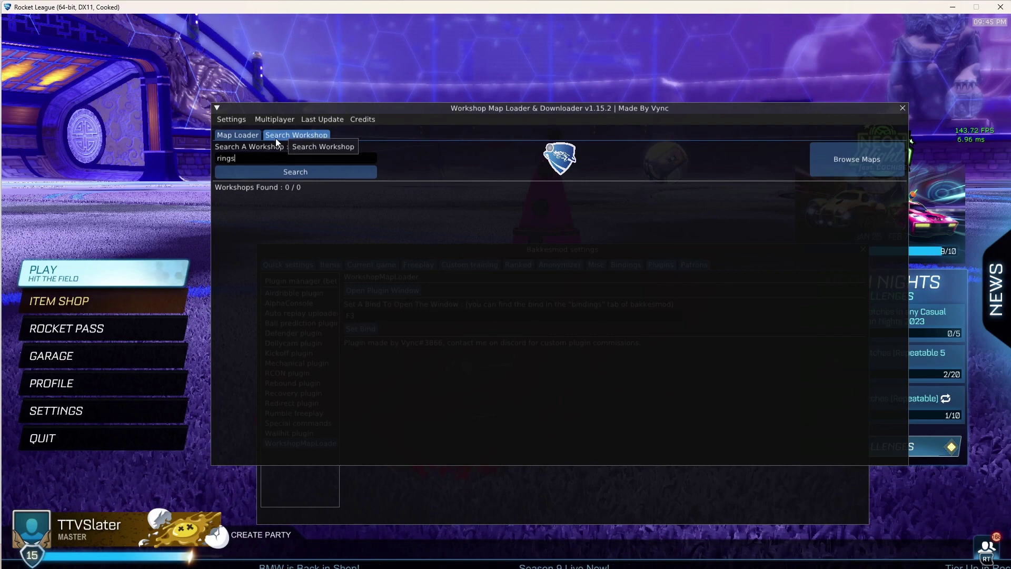
left_click(307, 174)
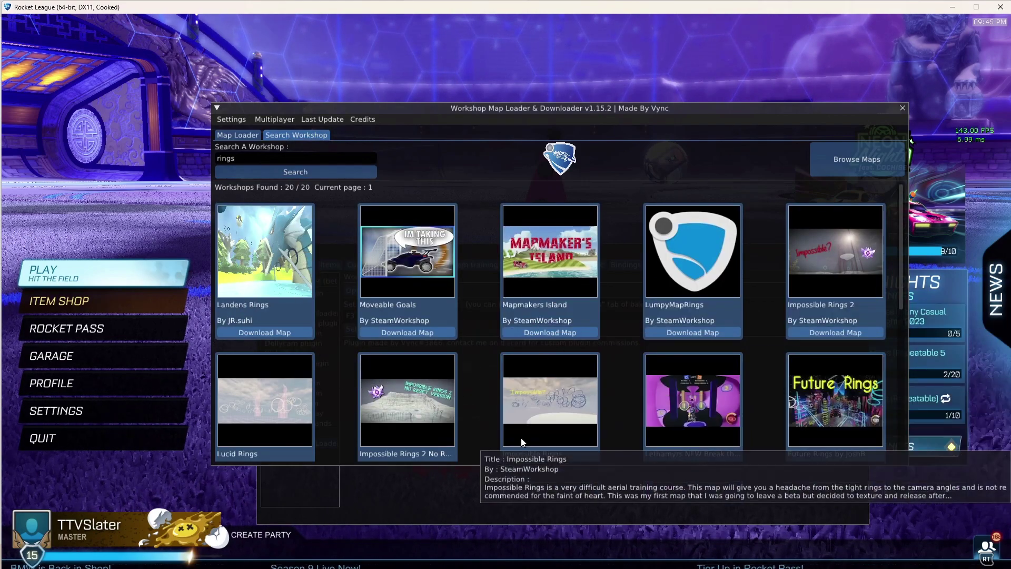
scroll(615, 347, "down", 2)
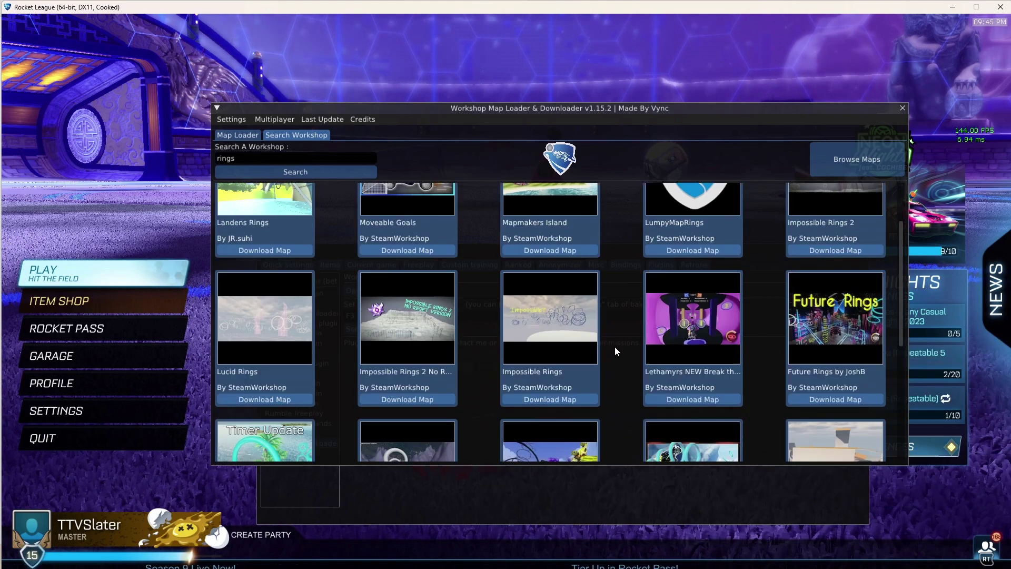
scroll(490, 373, "down", 3)
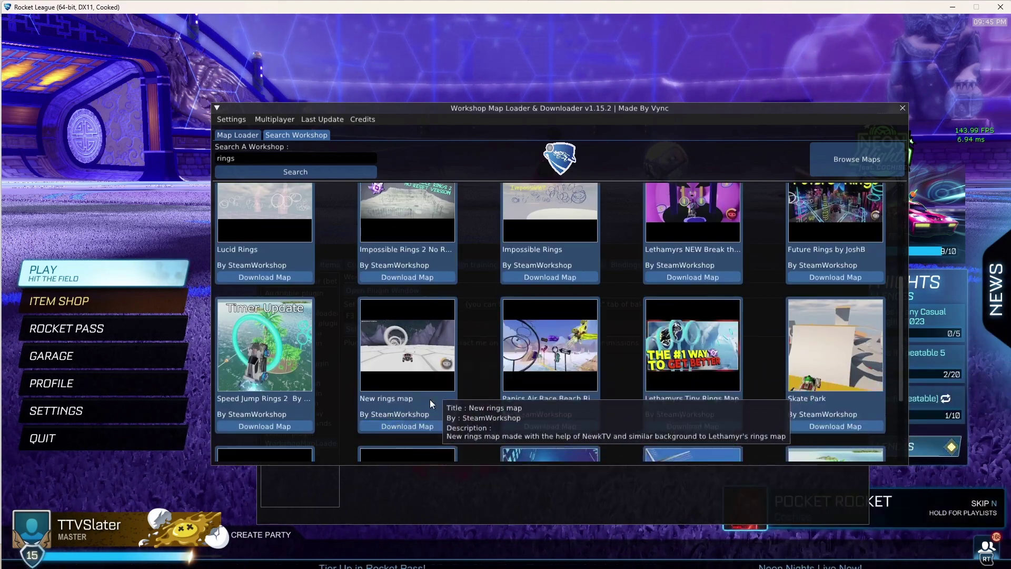
Download release V1.0.0 of New rings map and confirm the download
left_click(403, 426)
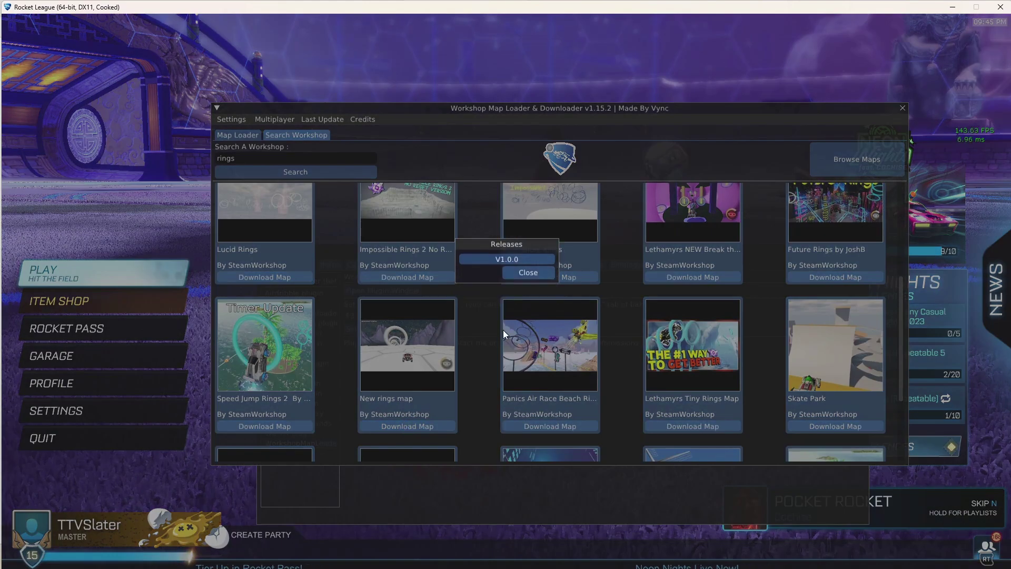
left_click(497, 261)
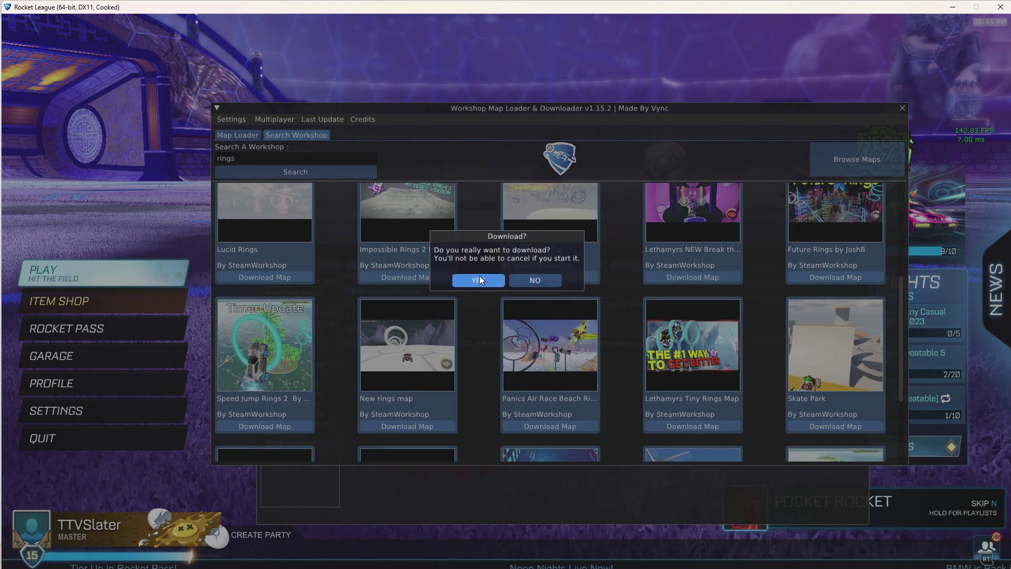
left_click(474, 274)
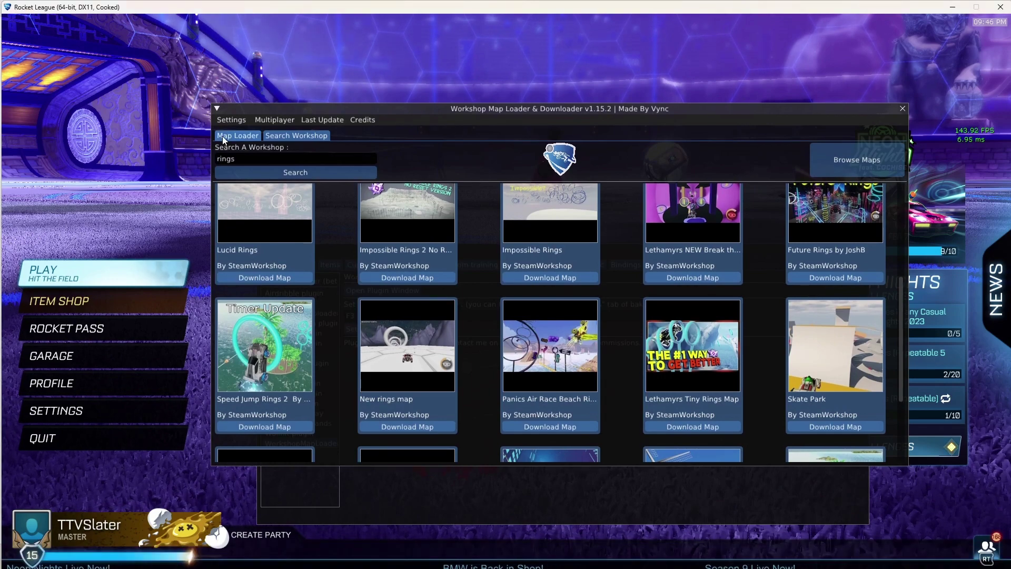
Refresh the maps in the Map Loader, launch New rings map in Solo mode, and close the map loader and BakkesMod settings windows
left_click(243, 135)
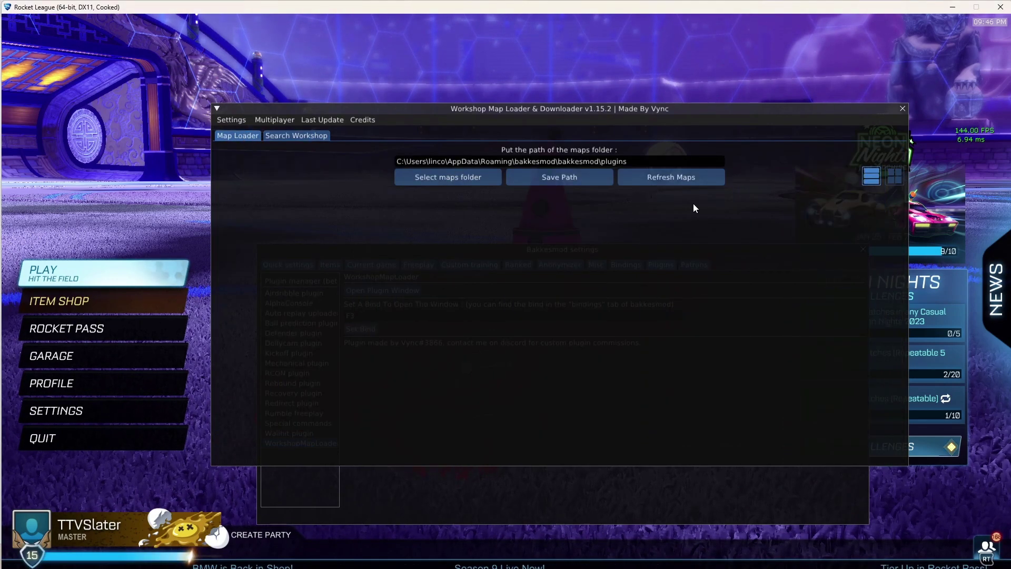
left_click(700, 179)
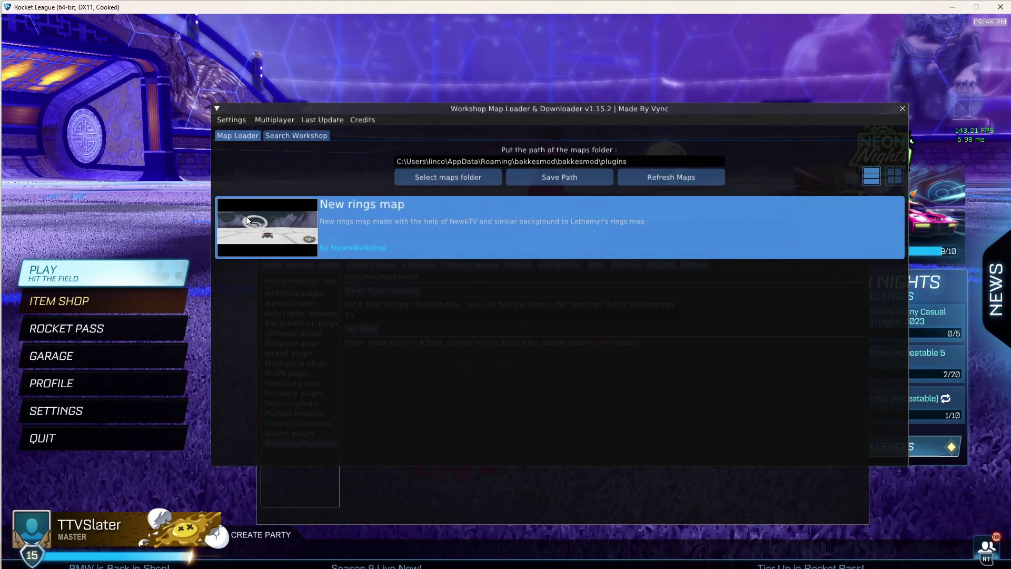
left_click(385, 223)
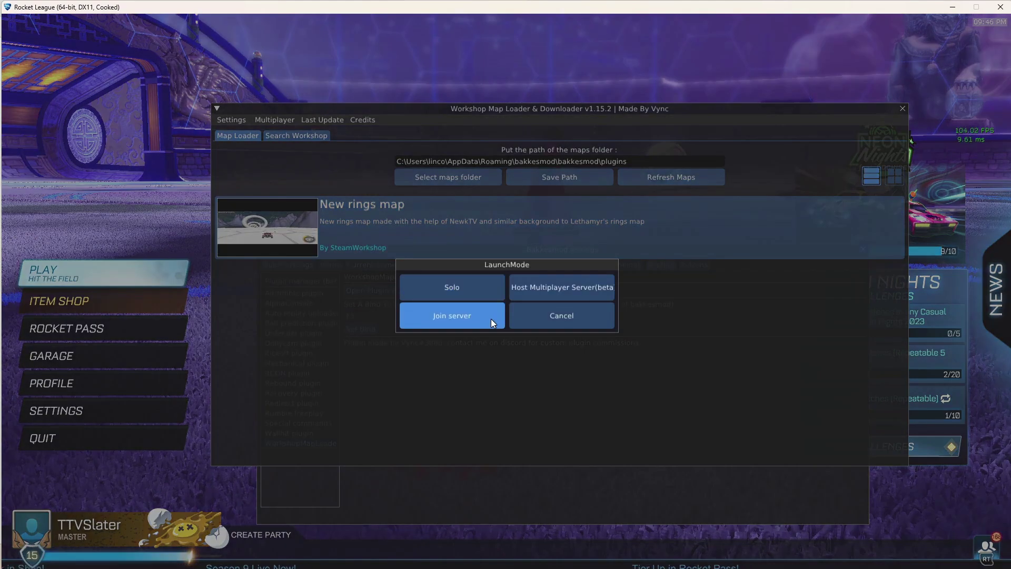
left_click(453, 287)
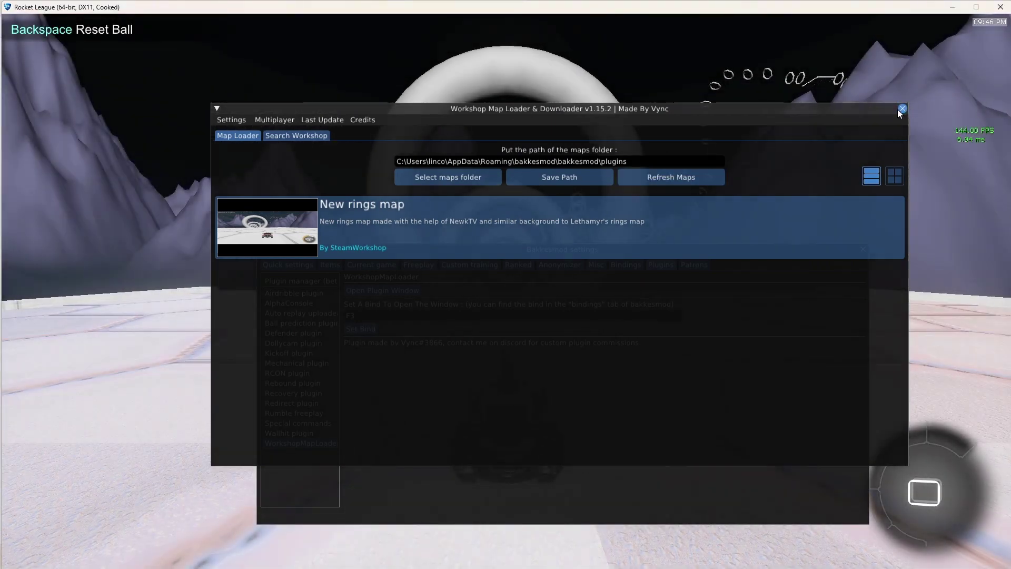
left_click(902, 109)
left_click(863, 249)
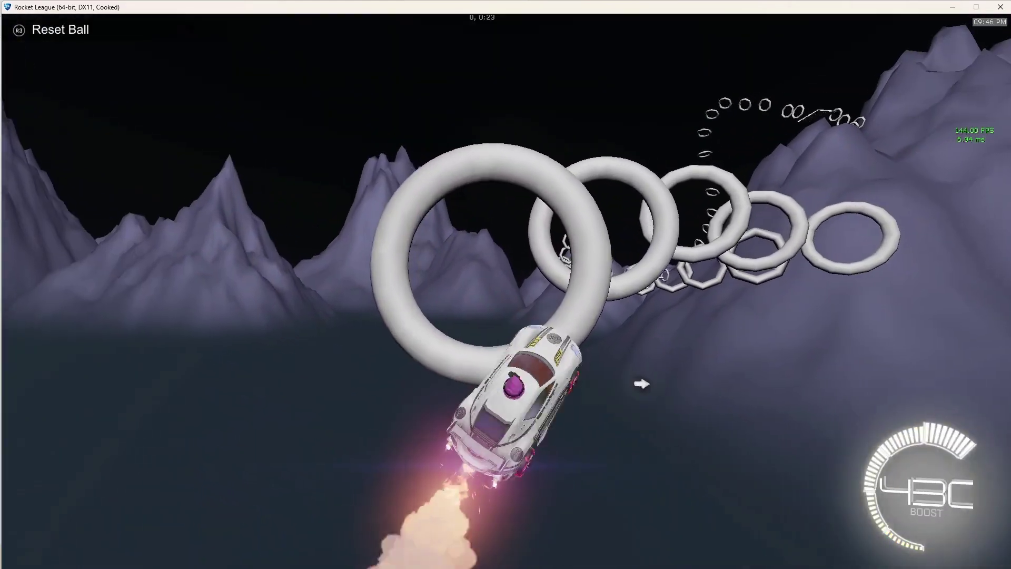
Pause the game and leave the New rings map session
key("Escape")
key("Down")
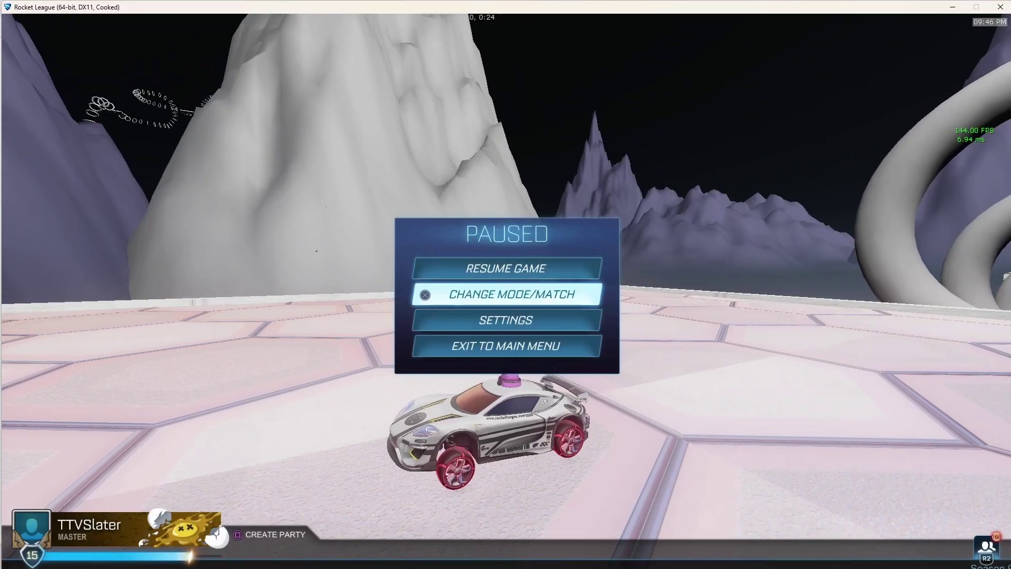
key("Return")
key("Return")
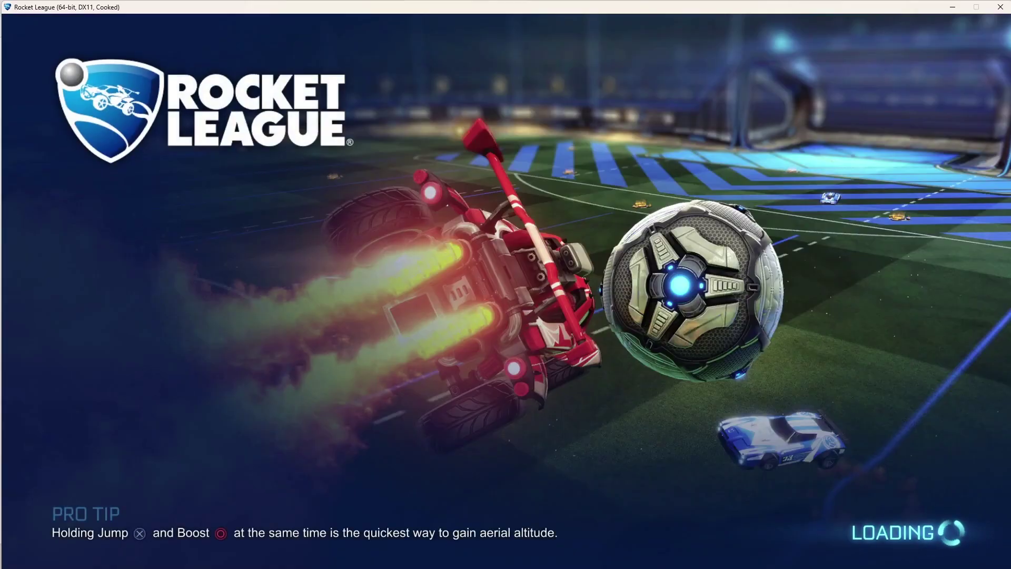